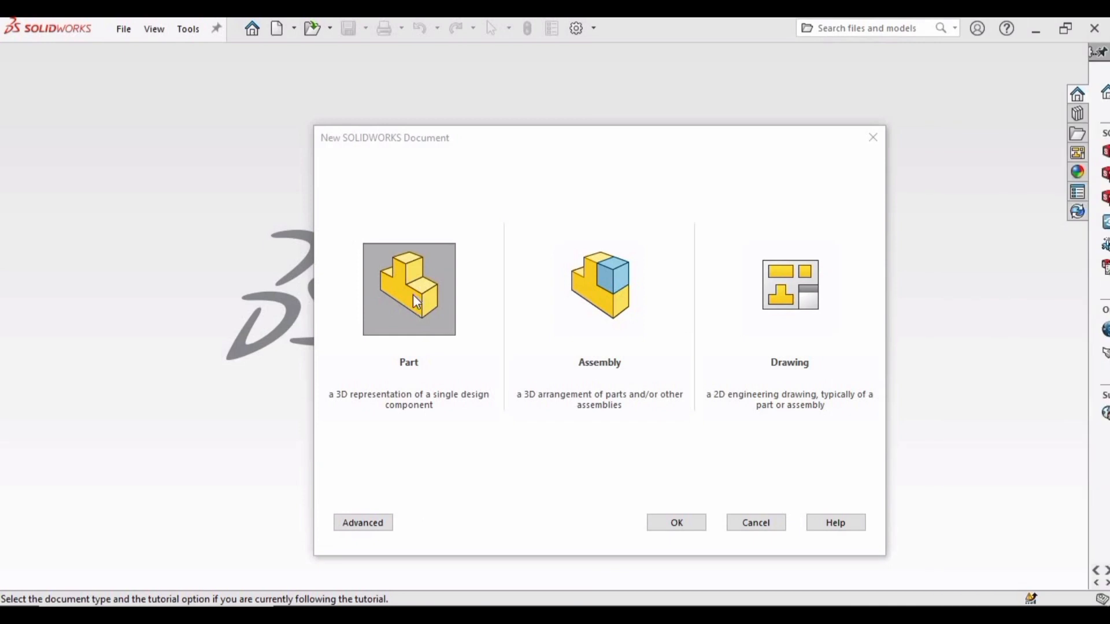
Step: Create a new part document and start a 3D sketch
{"action": "left_click", "coordinate": [412, 295]}
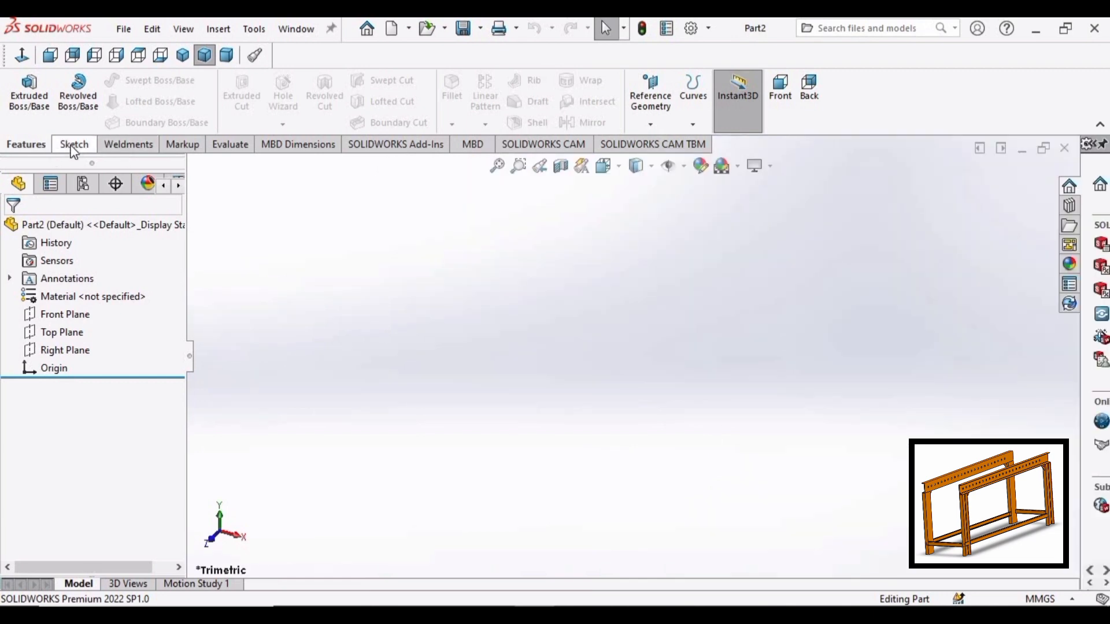
{"action": "left_click", "coordinate": [71, 149]}
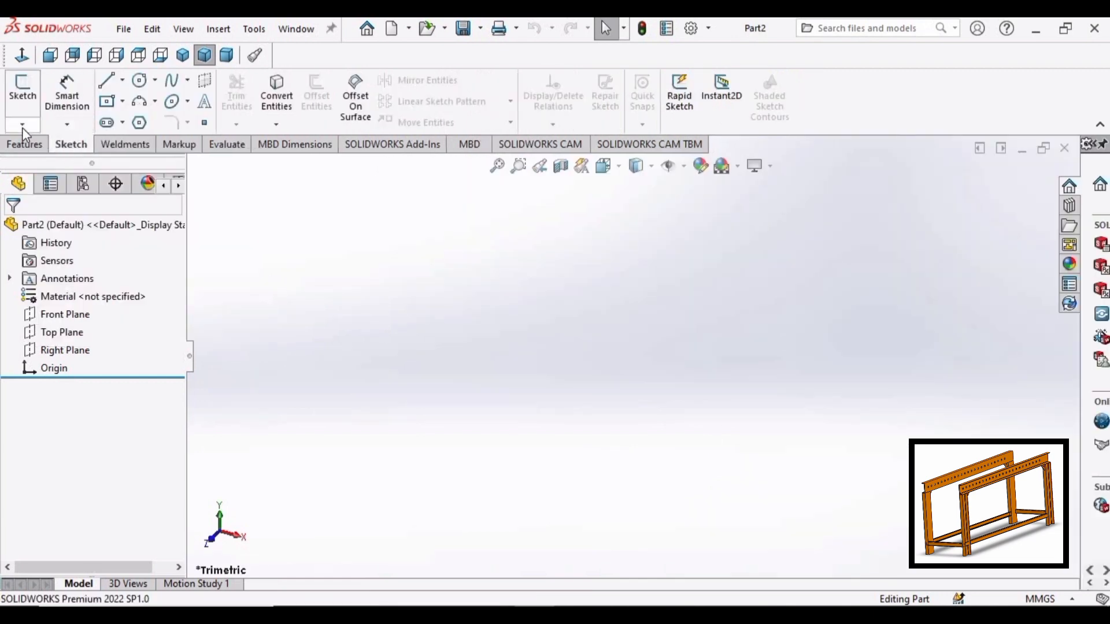
{"action": "left_click", "coordinate": [22, 126]}
{"action": "left_click", "coordinate": [51, 165]}
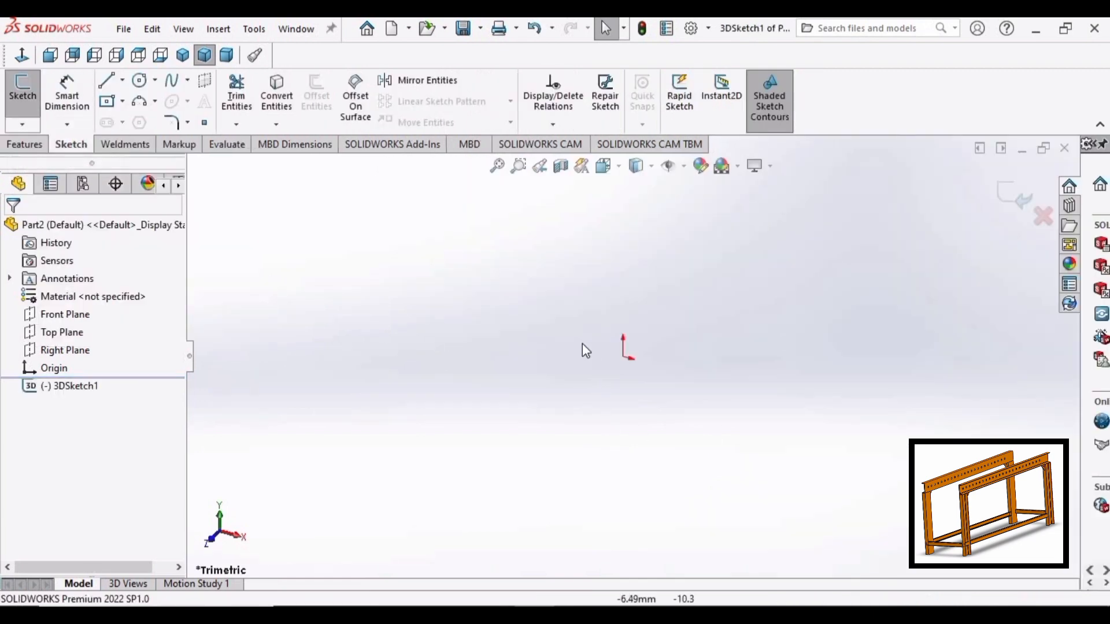
Step: Sketch a slanted line about 137 mm long, rising from the origin in the XY plane
{"action": "key", "text": "l"}
{"action": "left_click", "coordinate": [623, 357]}
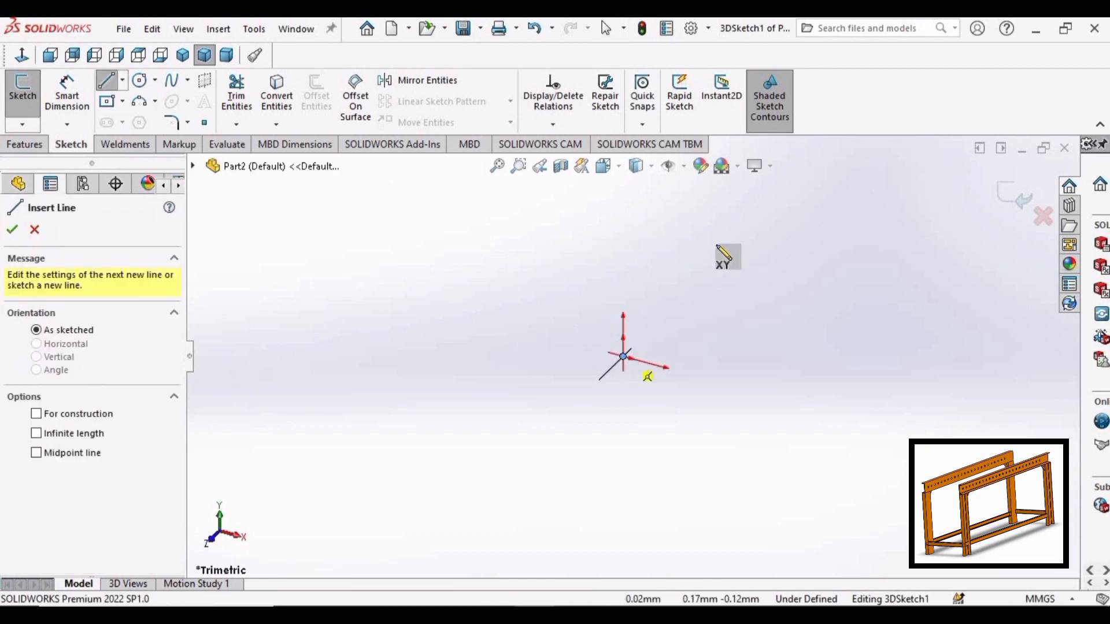
{"action": "left_click", "coordinate": [798, 231]}
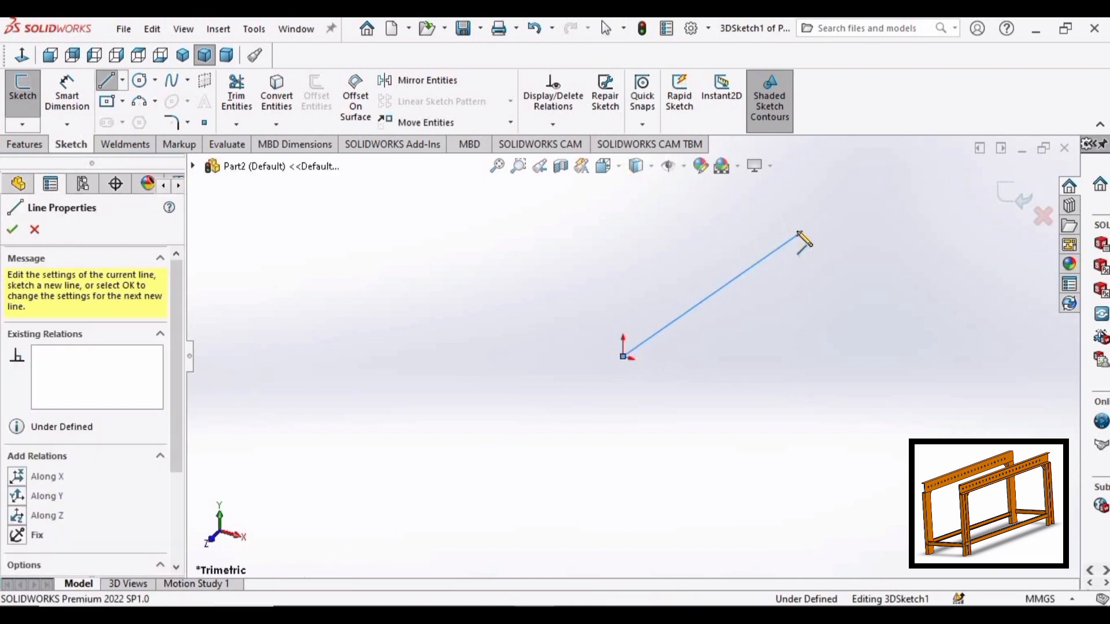
{"action": "key", "text": "Escape"}
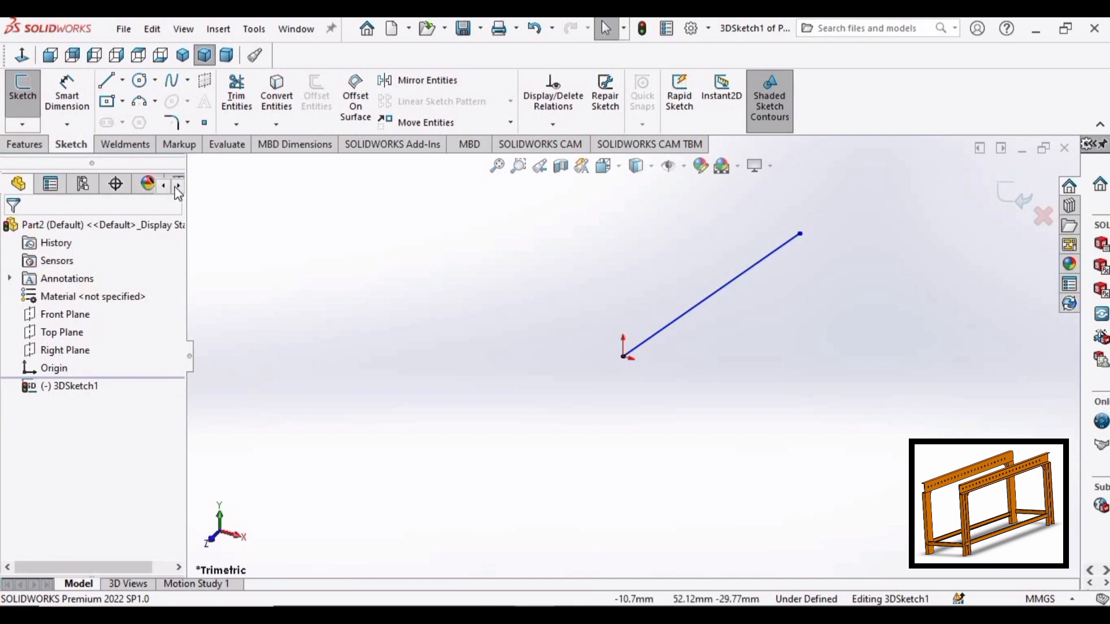
Step: Sketch two lines straight down along Y, one from the origin and one from the slanted line's far end
{"action": "key", "text": "l"}
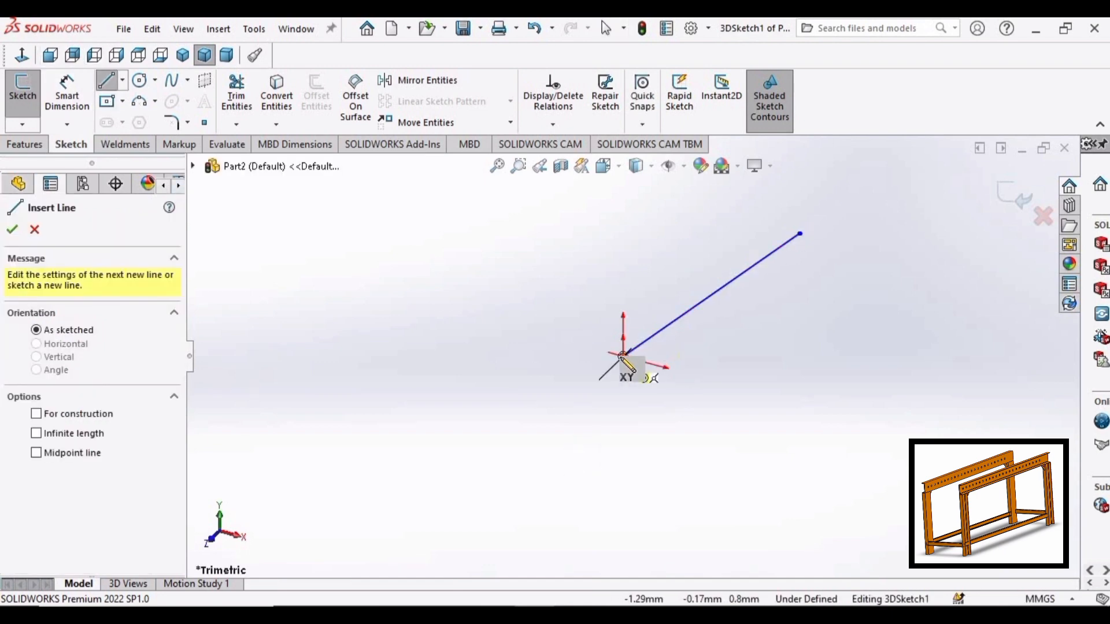
{"action": "left_click", "coordinate": [623, 357]}
{"action": "left_click", "coordinate": [624, 469]}
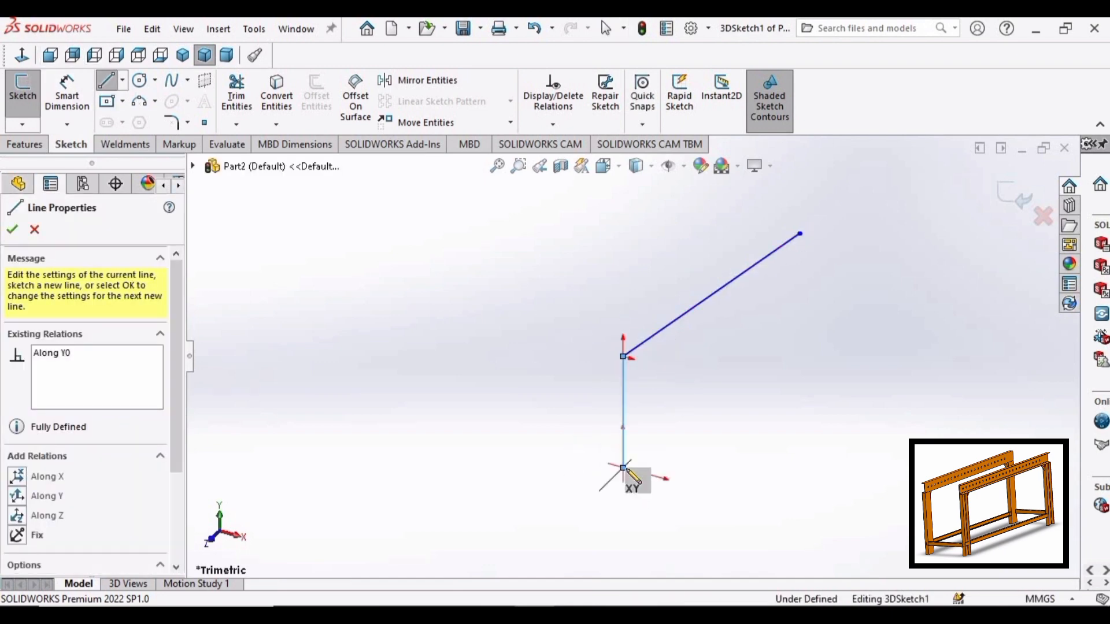
{"action": "left_click", "coordinate": [112, 87]}
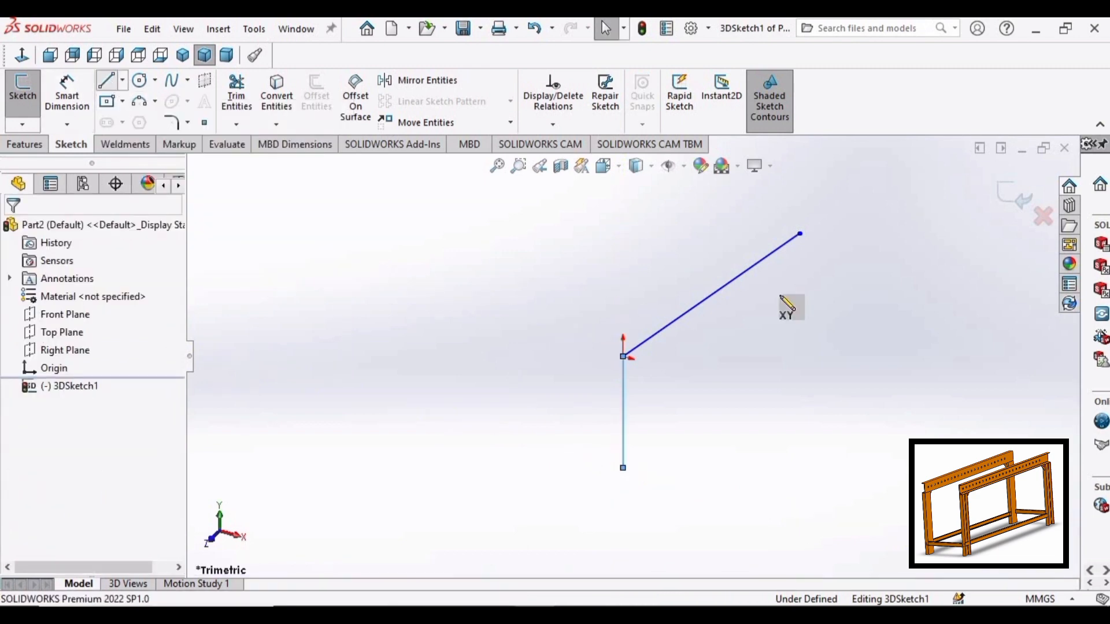
{"action": "left_click", "coordinate": [800, 234]}
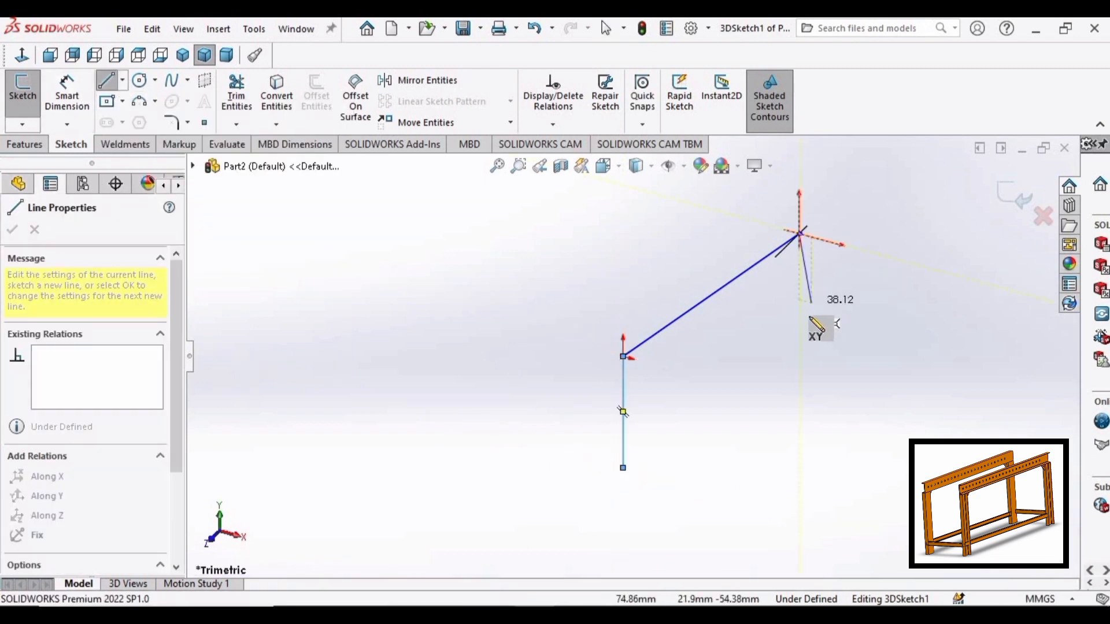
{"action": "left_click", "coordinate": [802, 332]}
{"action": "key", "text": "Escape"}
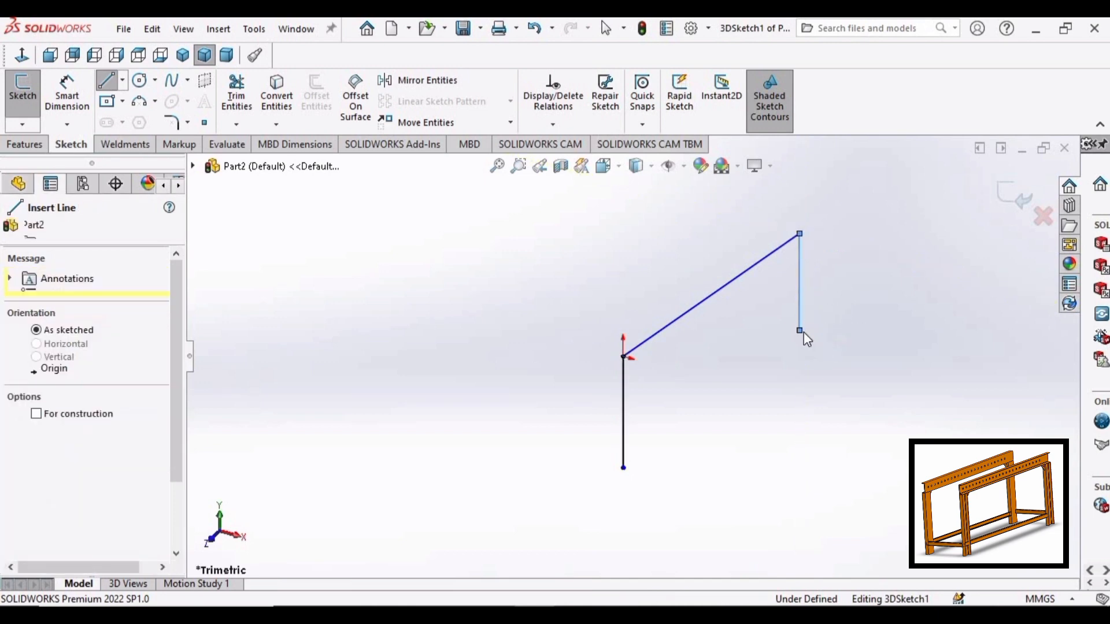
{"action": "key", "text": "Escape"}
Step: Dimension the slanted line to a length of 2500 mm
{"action": "left_click", "coordinate": [81, 108]}
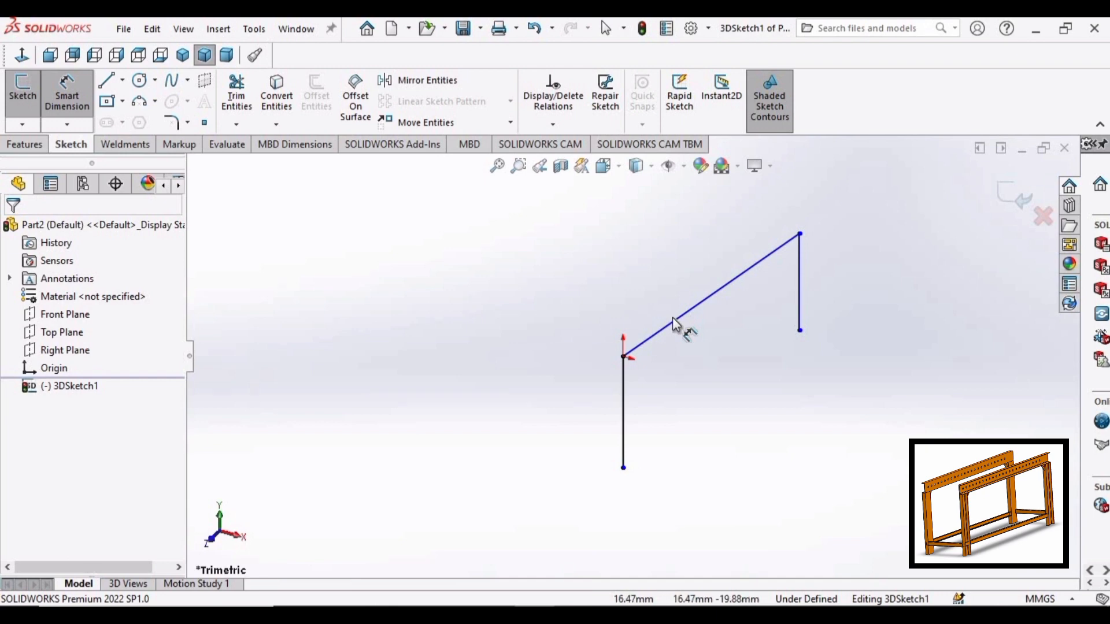
{"action": "left_click", "coordinate": [675, 325]}
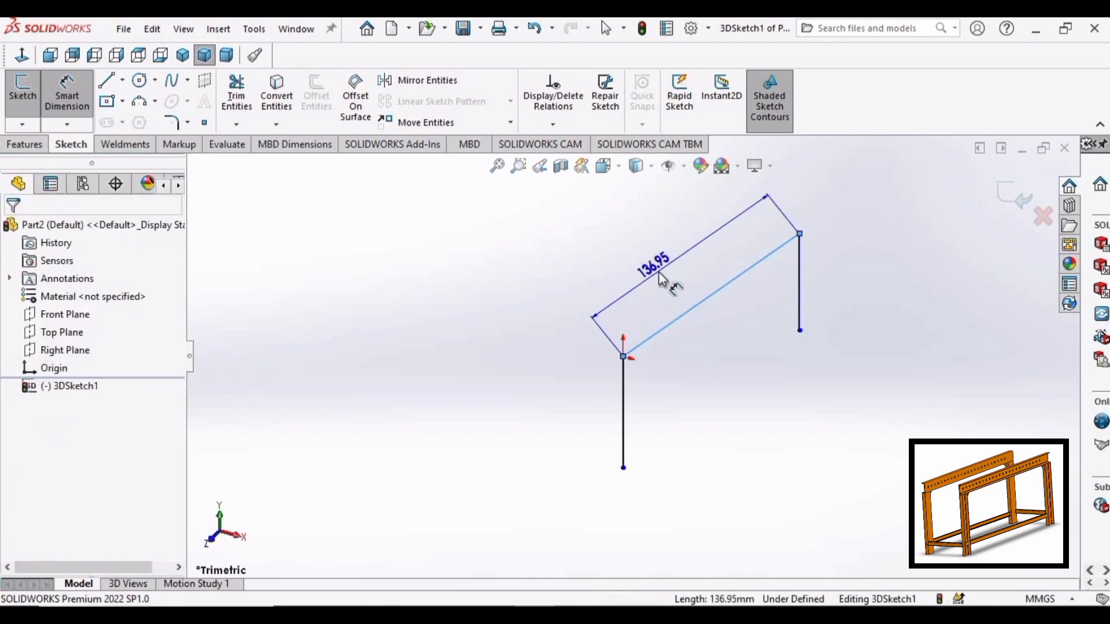
{"action": "left_click", "coordinate": [663, 280]}
{"action": "type", "text": "2500"}
{"action": "key", "text": "Return"}
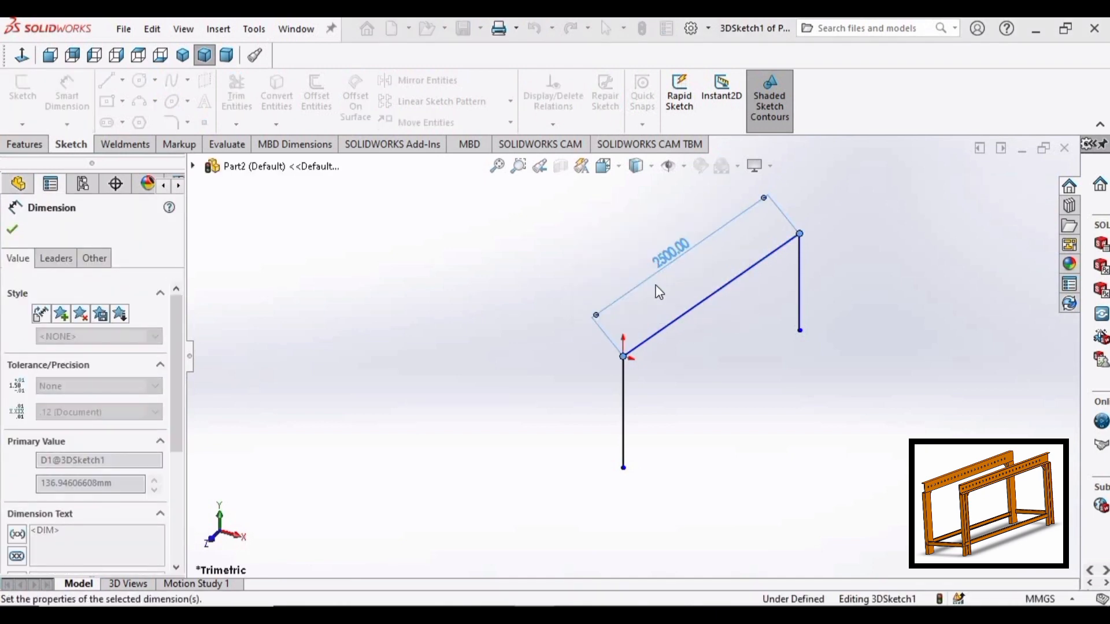
Step: Dimension the vertical leg below the origin to 950 mm
{"action": "left_click", "coordinate": [624, 395]}
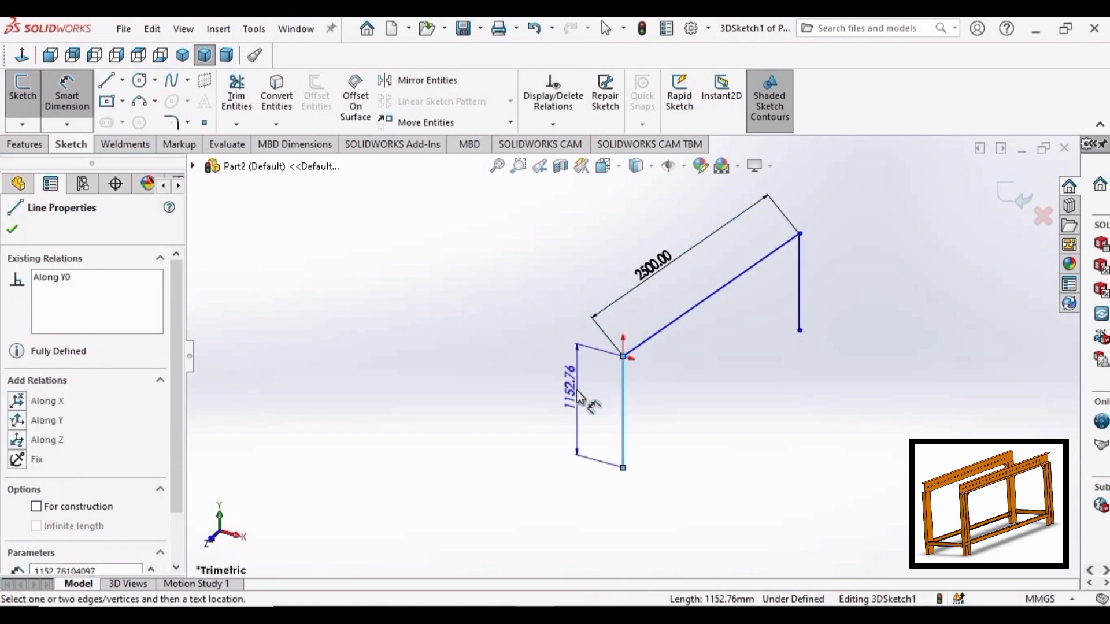
{"action": "left_click", "coordinate": [580, 398]}
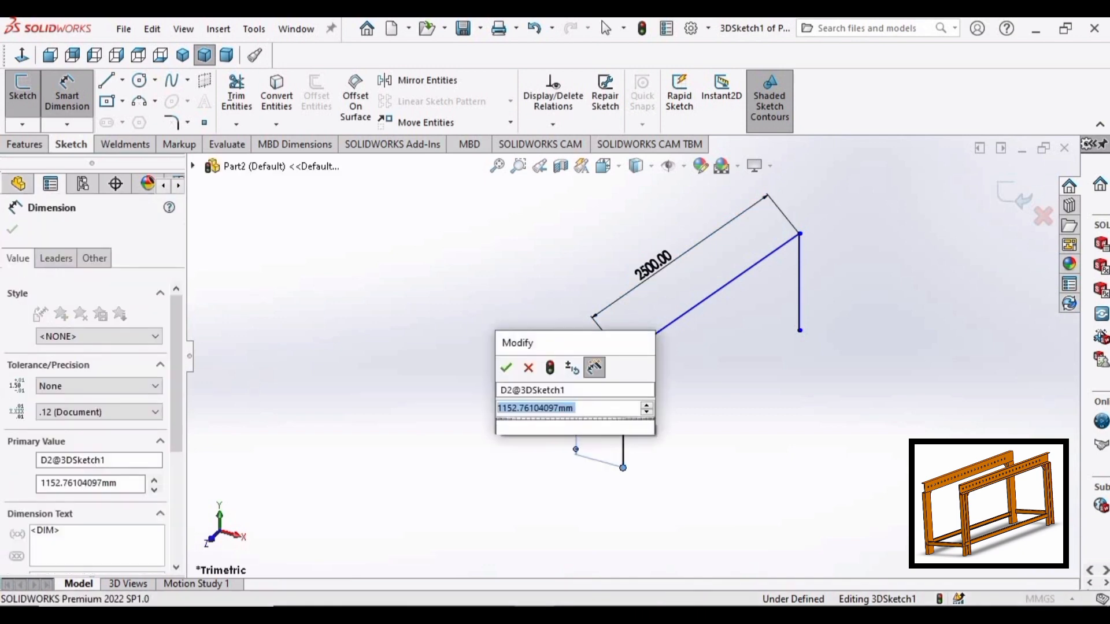
{"action": "type", "text": "950"}
{"action": "key", "text": "Return"}
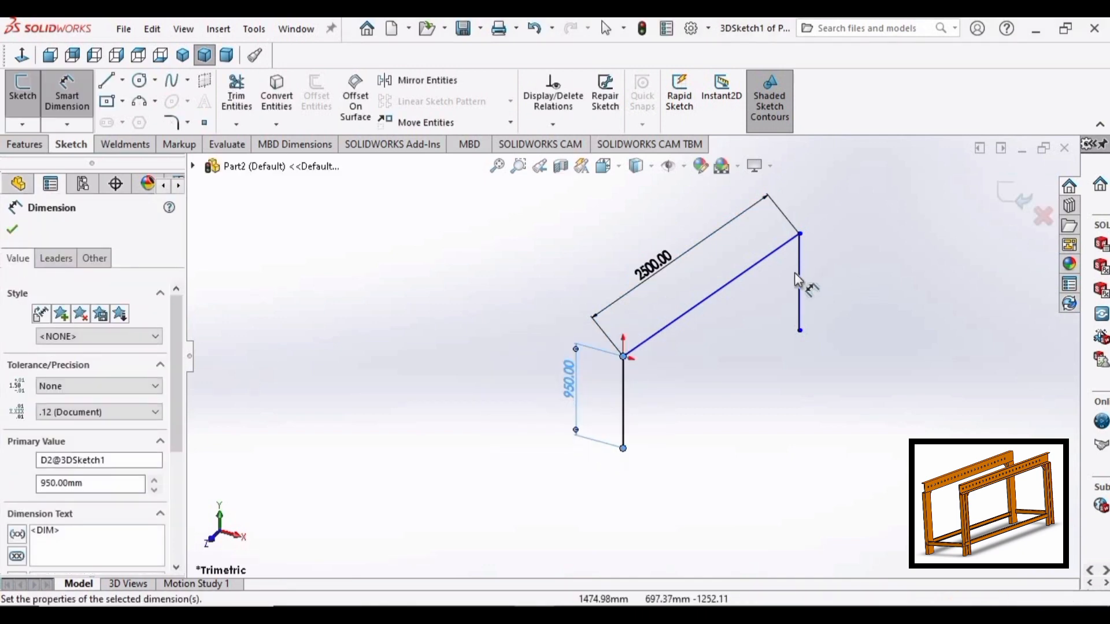
Step: Dimension the second vertical leg, at the slanted line's far end, to 950 mm
{"action": "left_click", "coordinate": [800, 269]}
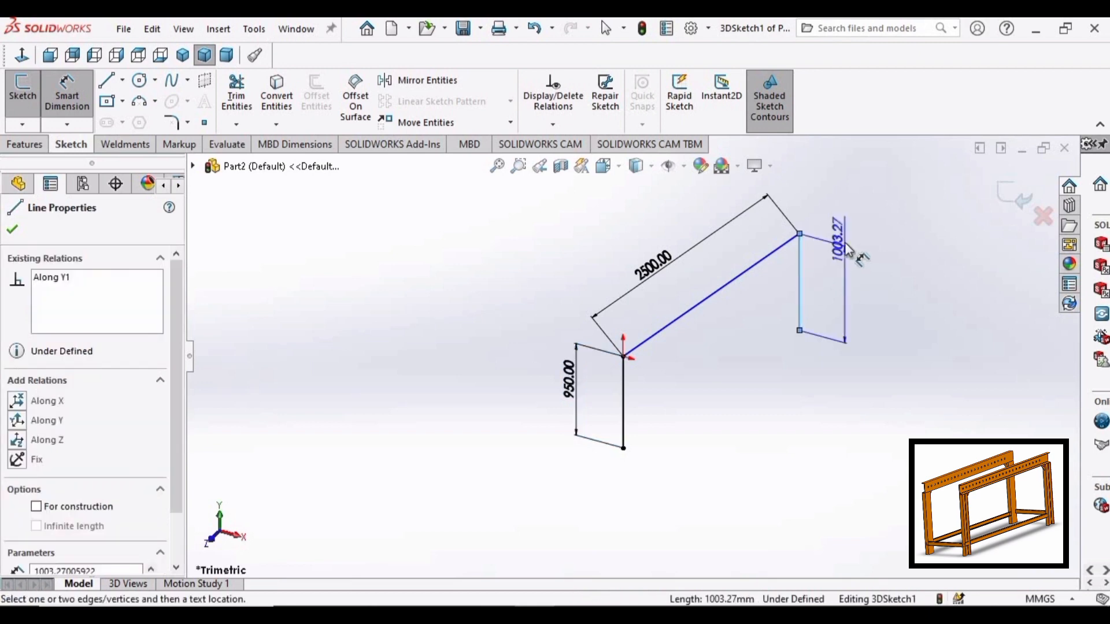
{"action": "left_click", "coordinate": [848, 250]}
{"action": "type", "text": "960"}
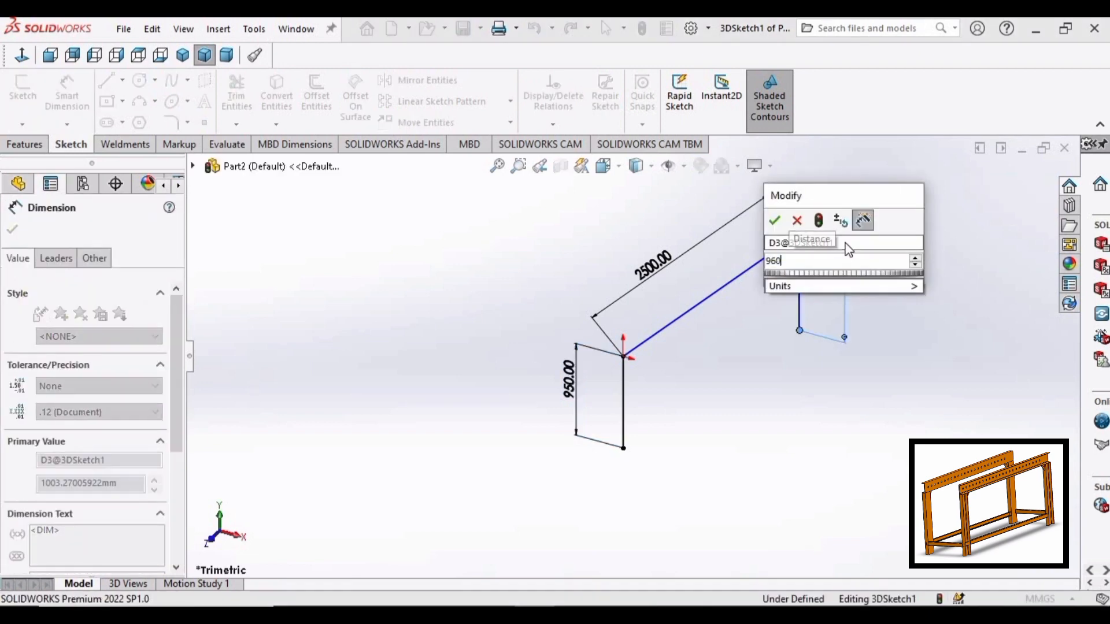
{"action": "key", "text": "BackSpace"}
{"action": "key", "text": "BackSpace"}
{"action": "type", "text": "50"}
{"action": "key", "text": "Return"}
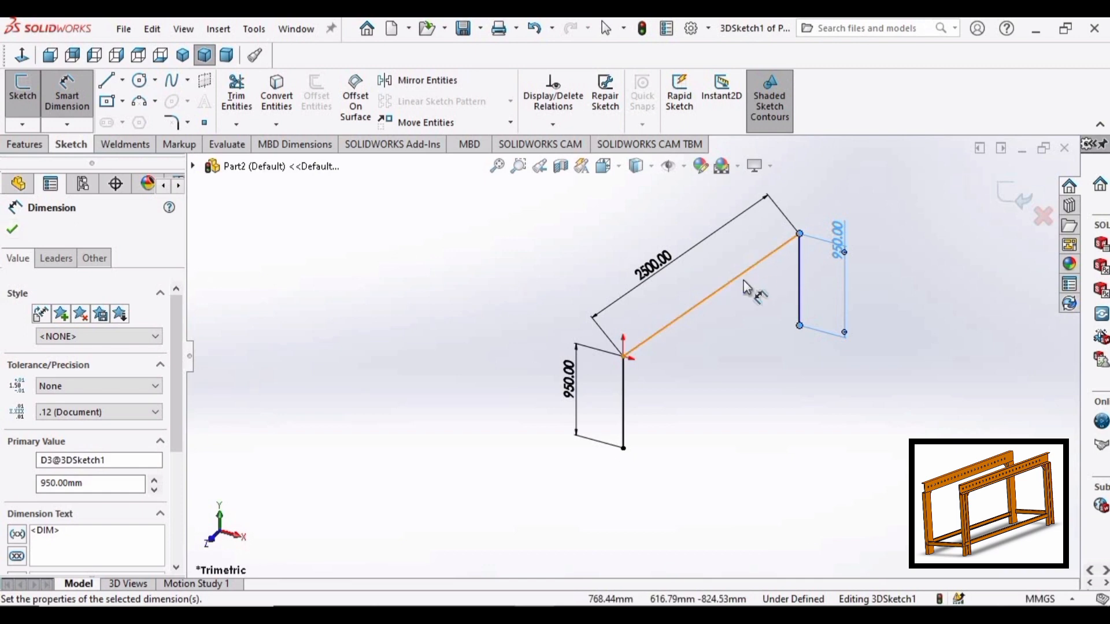
Step: Apply an Along Z relation to the 2500 mm line and exit the 3D sketch
{"action": "key", "text": "Escape"}
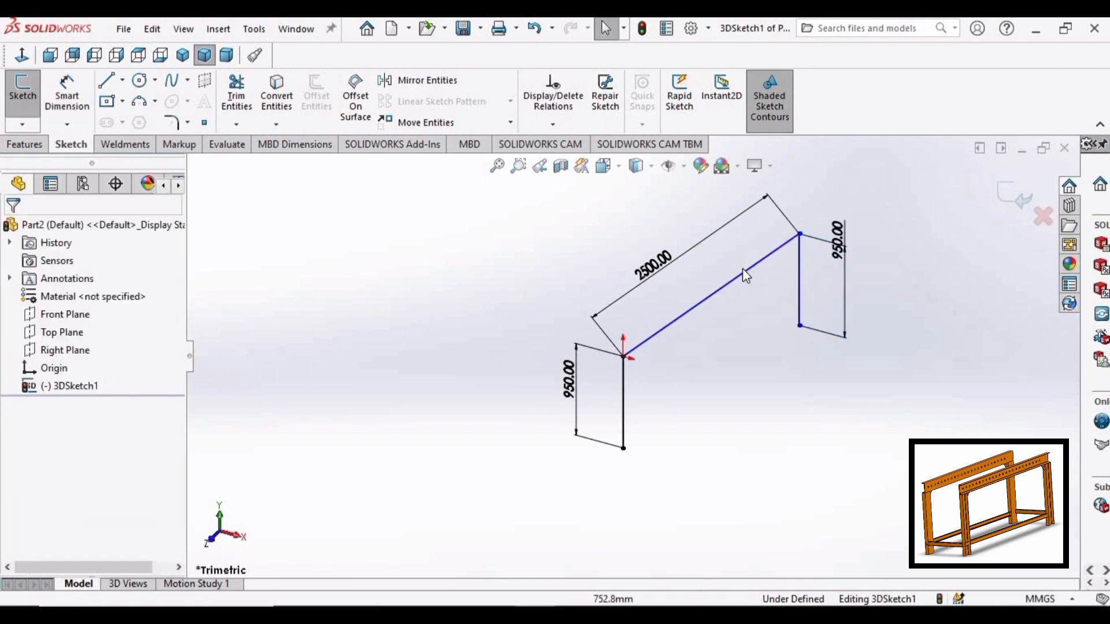
{"action": "right_click", "coordinate": [742, 271]}
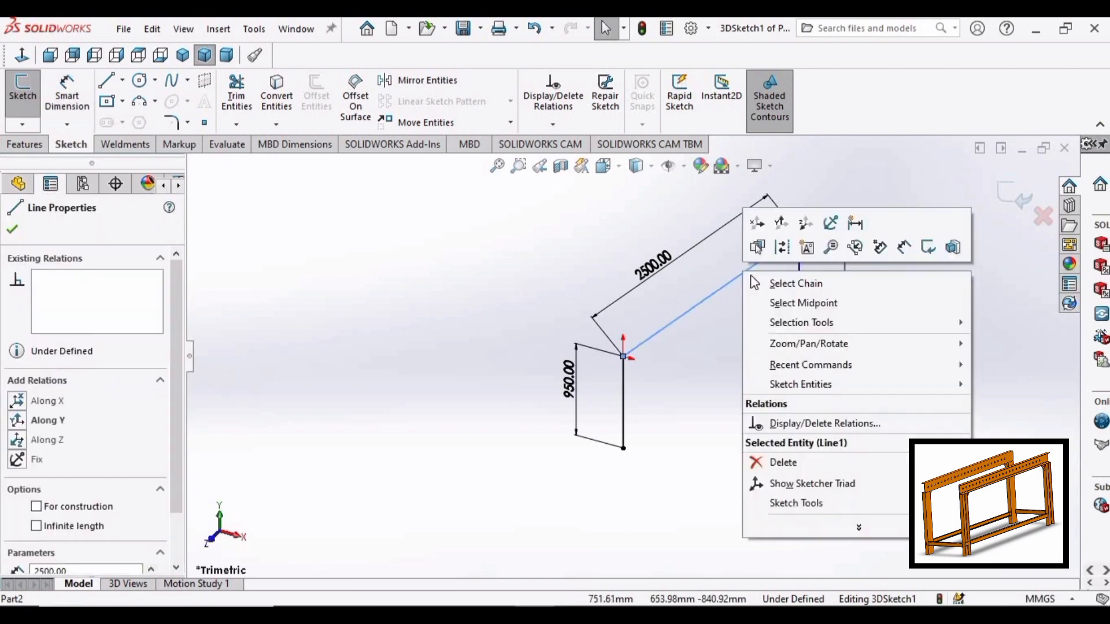
{"action": "left_click", "coordinate": [805, 223]}
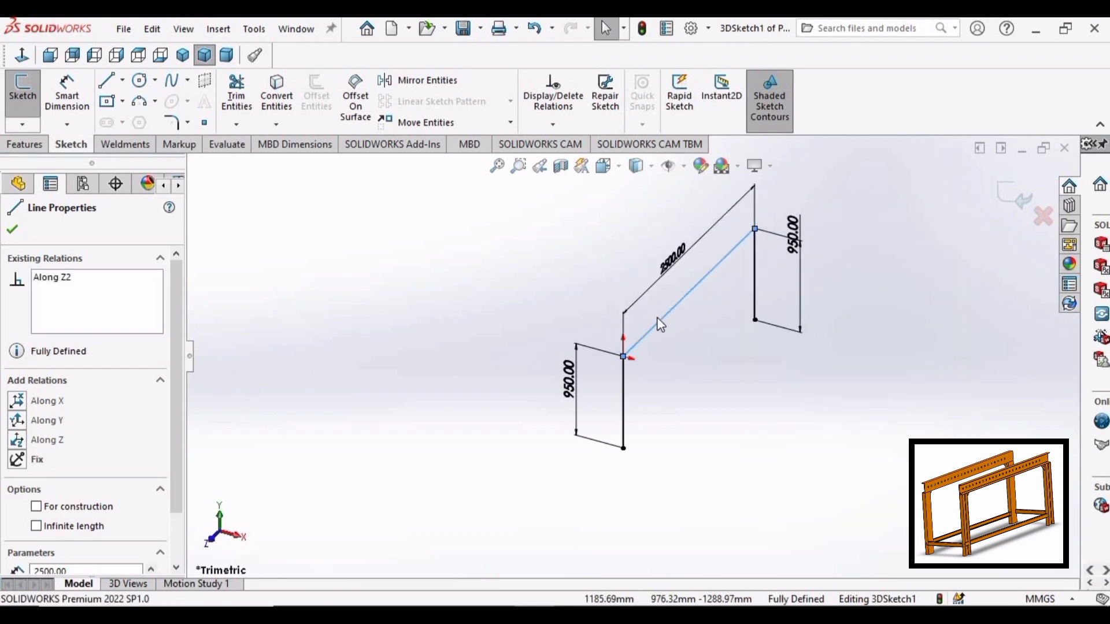
{"action": "left_click", "coordinate": [128, 145]}
{"action": "left_click", "coordinate": [1016, 197]}
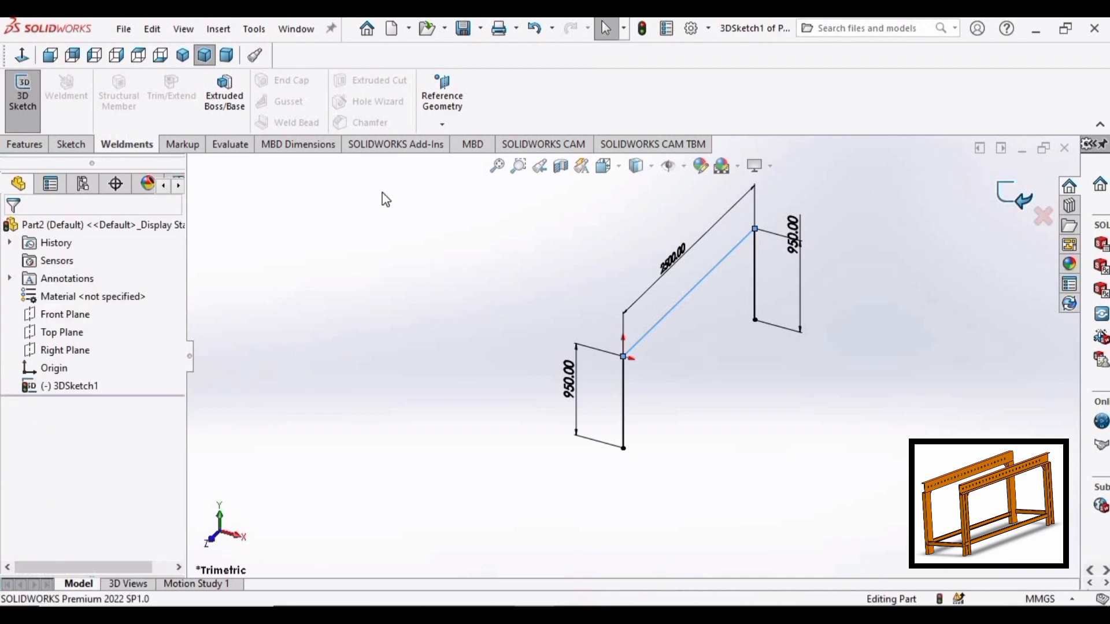
Step: Start a structural member with the din standard, c channel type and size C150x51x19.3
{"action": "left_click", "coordinate": [118, 93]}
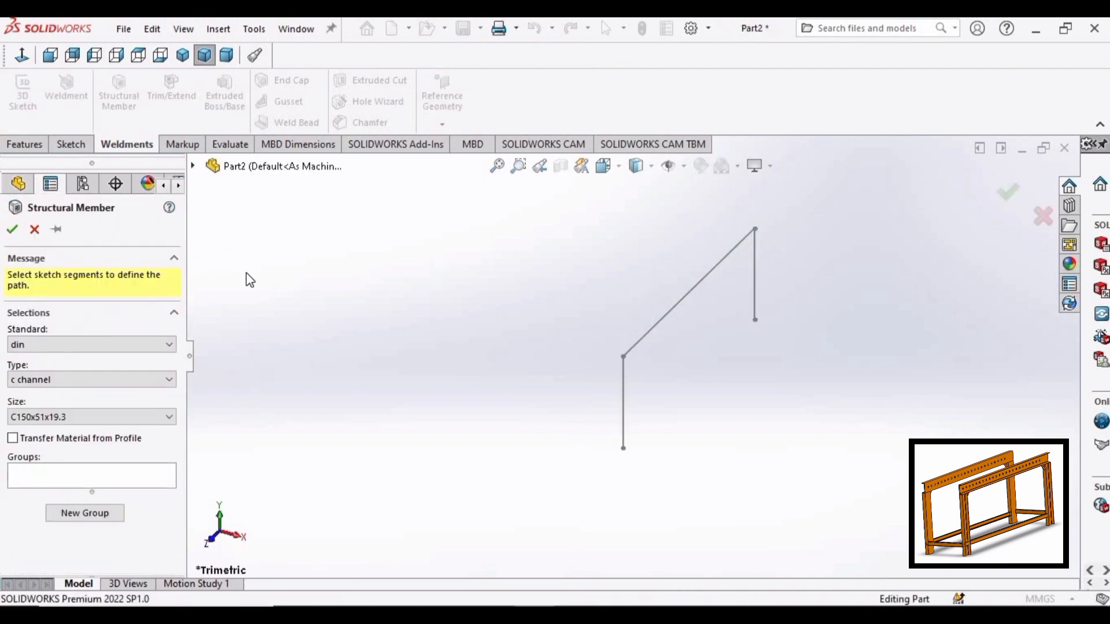
{"action": "left_click", "coordinate": [19, 346]}
{"action": "left_click", "coordinate": [18, 414]}
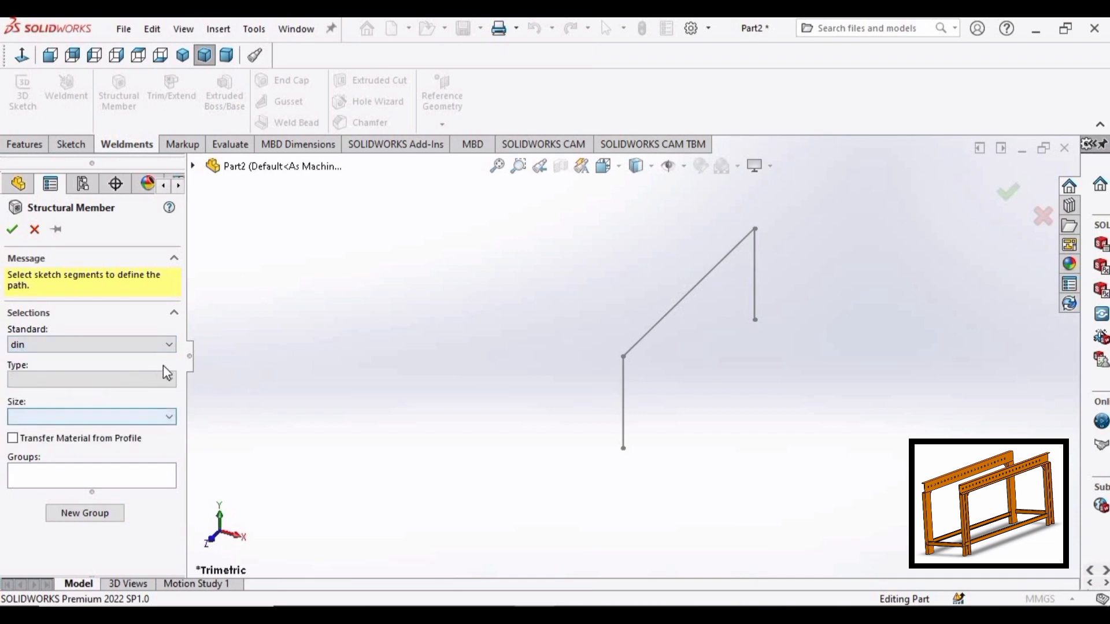
{"action": "left_click", "coordinate": [169, 381]}
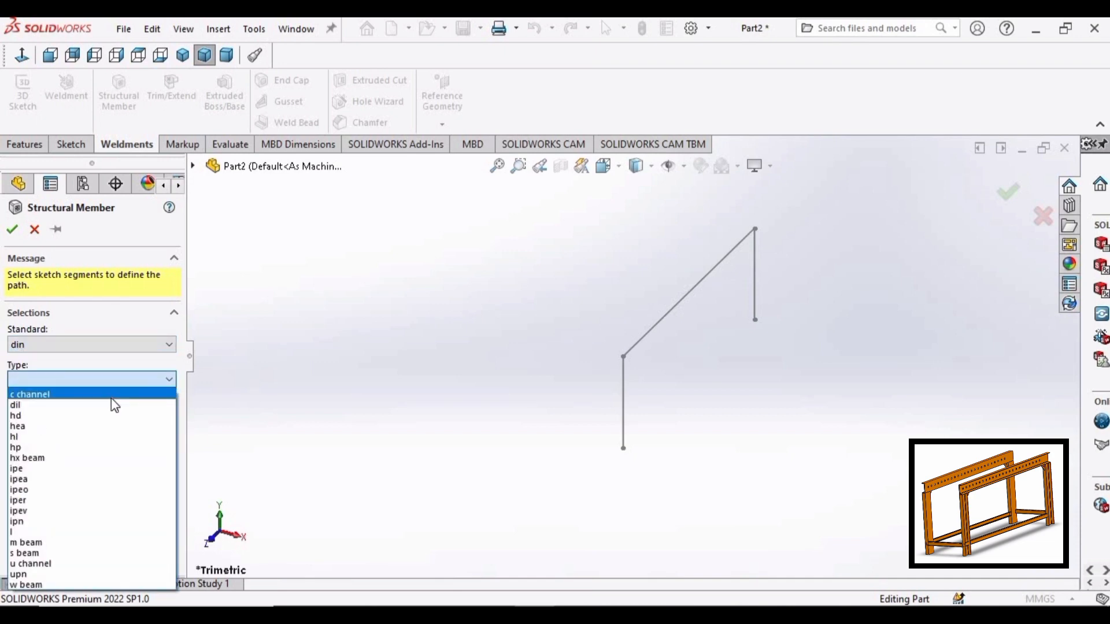
{"action": "left_click", "coordinate": [116, 396]}
{"action": "left_click", "coordinate": [171, 418]}
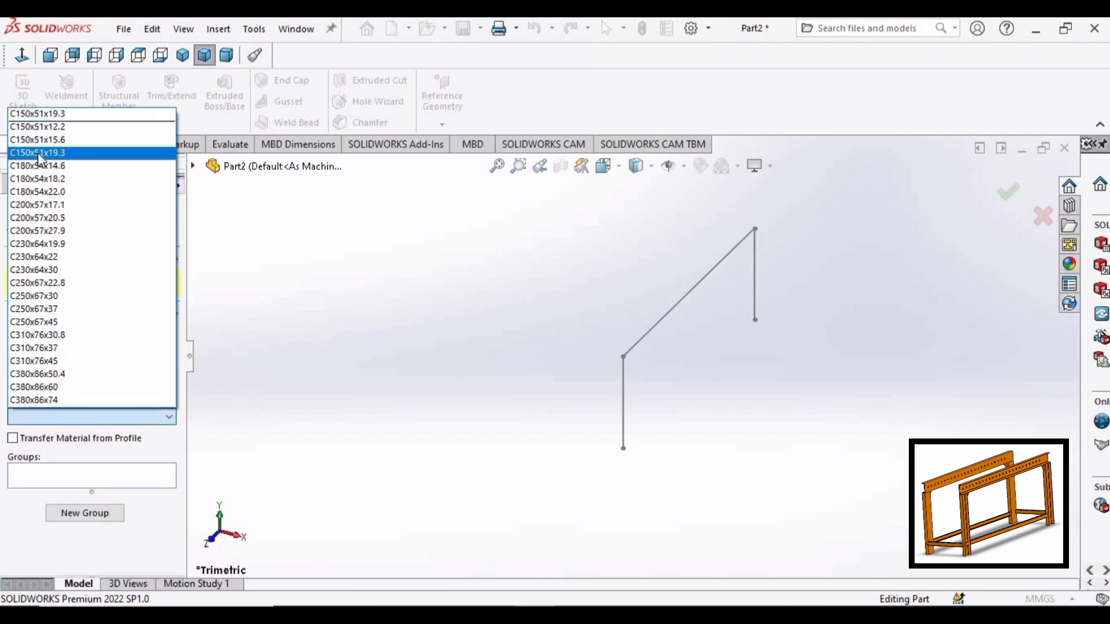
{"action": "left_click", "coordinate": [90, 153]}
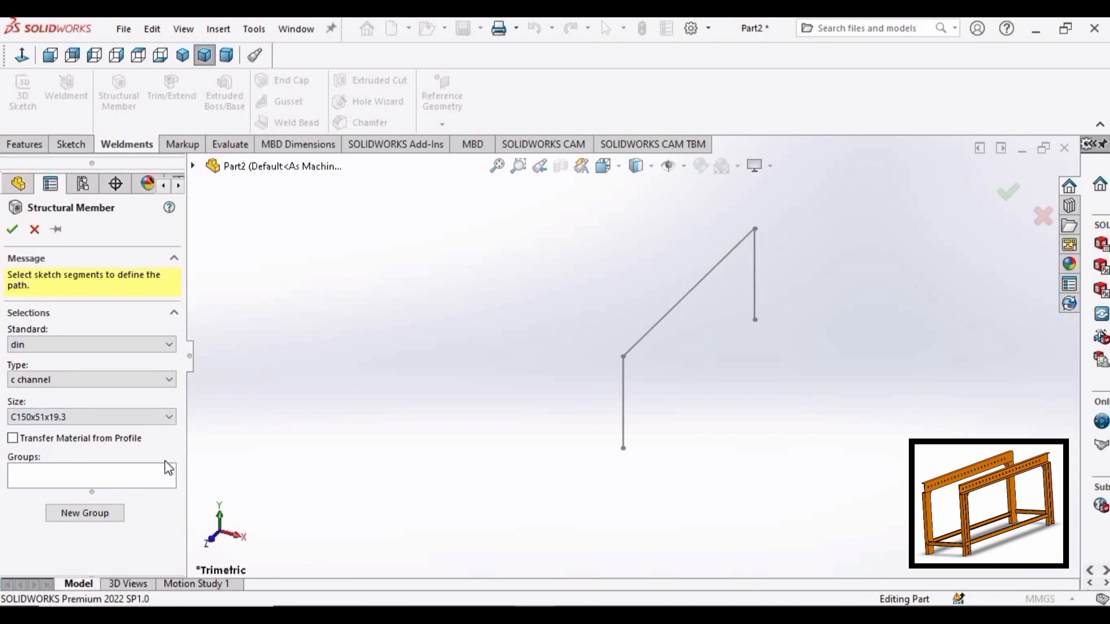
Step: Add the 2500 mm line as the path segment of the structural member's first group
{"action": "left_click", "coordinate": [91, 477]}
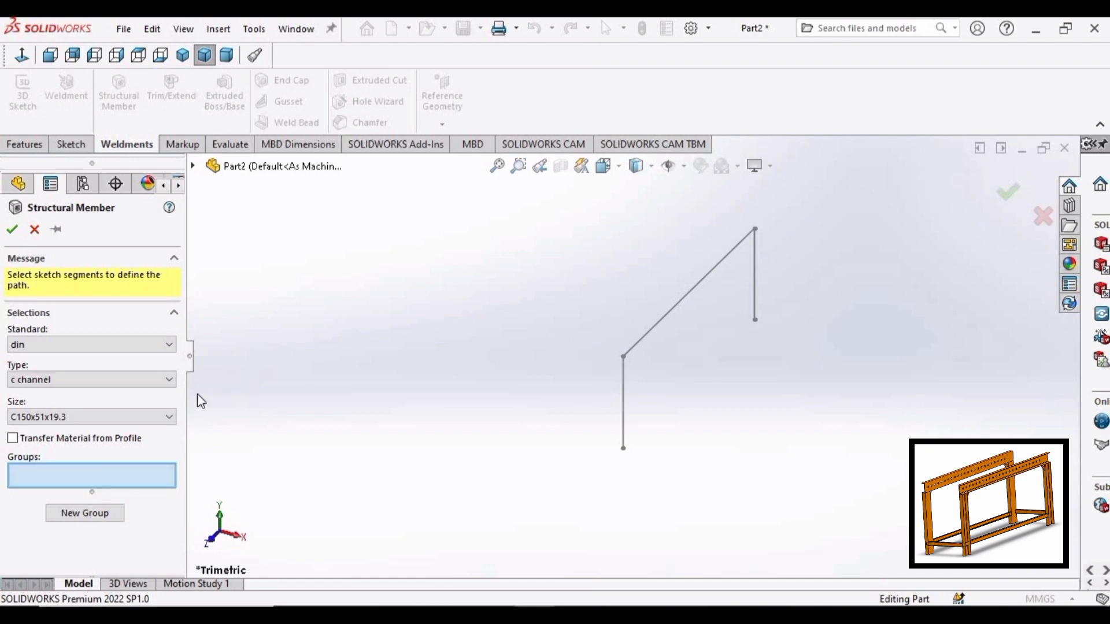
{"action": "left_click", "coordinate": [694, 289]}
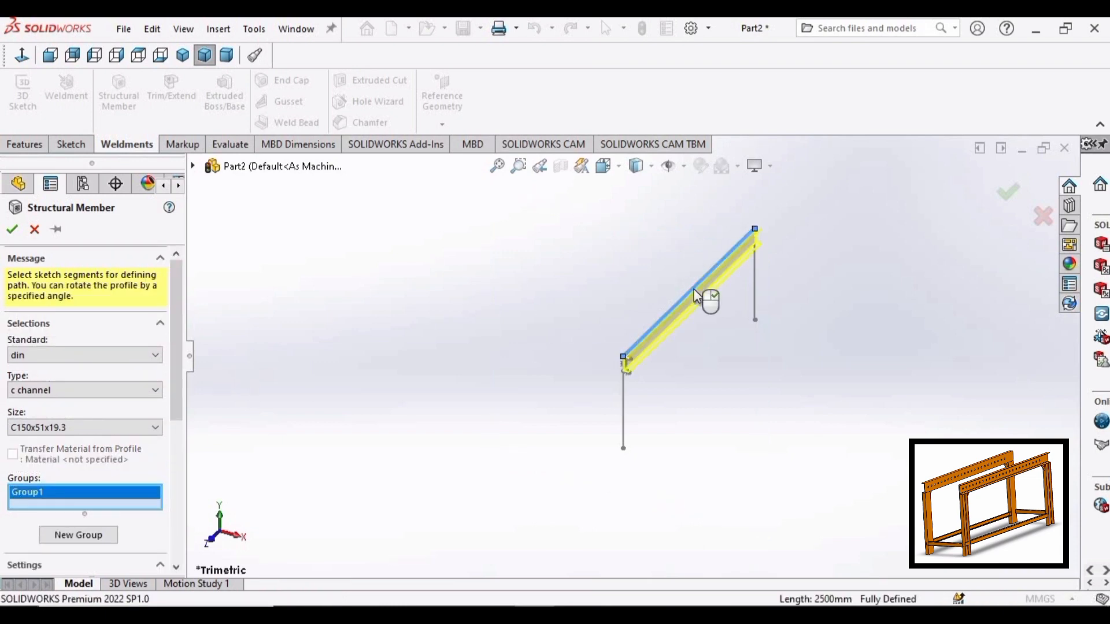
{"action": "scroll", "coordinate": [697, 295], "scroll_direction": "down", "scroll_amount": 5}
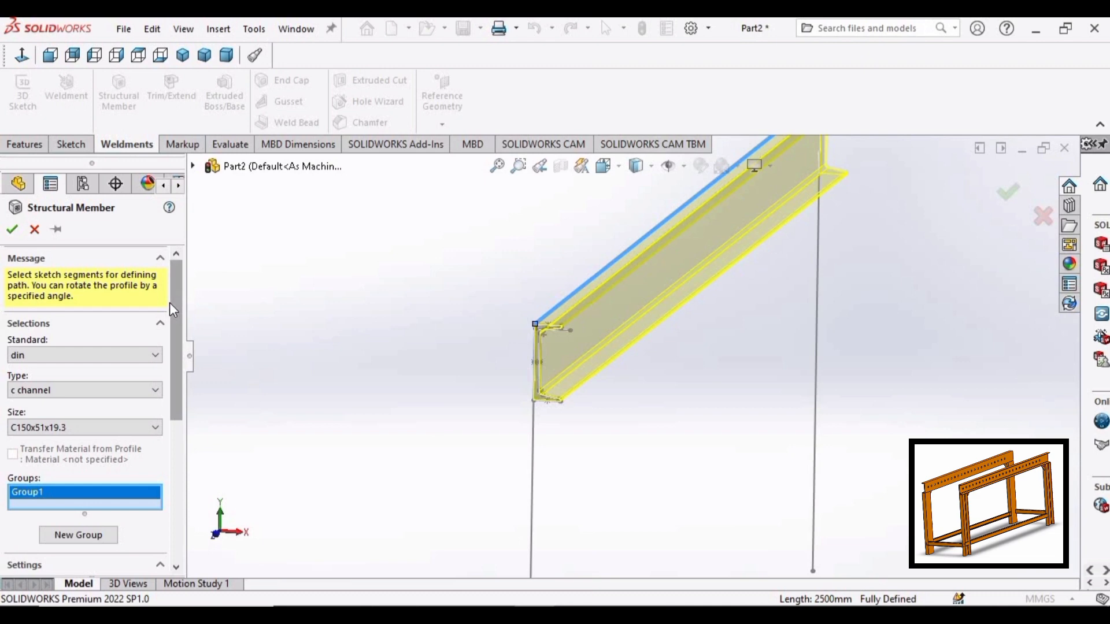
Step: Mirror the first group's channel profile about its horizontal axis and rotate it 180 degrees
{"action": "left_click_drag", "start_coordinate": [173, 301], "coordinate": [162, 419]}
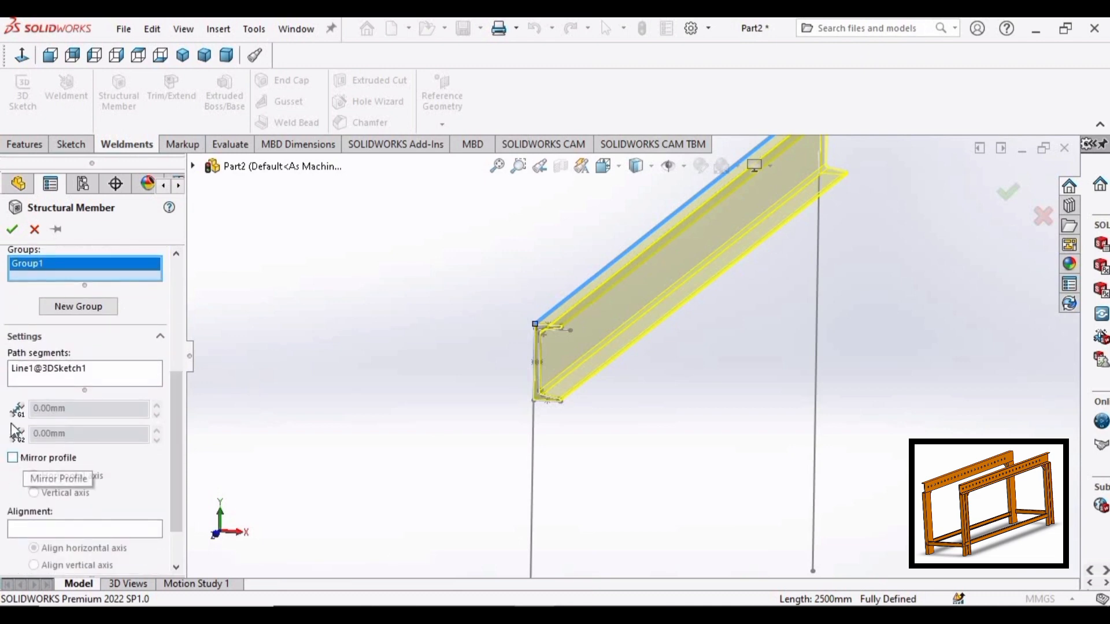
{"action": "left_click", "coordinate": [13, 458]}
{"action": "left_click_drag", "start_coordinate": [172, 408], "coordinate": [167, 488]}
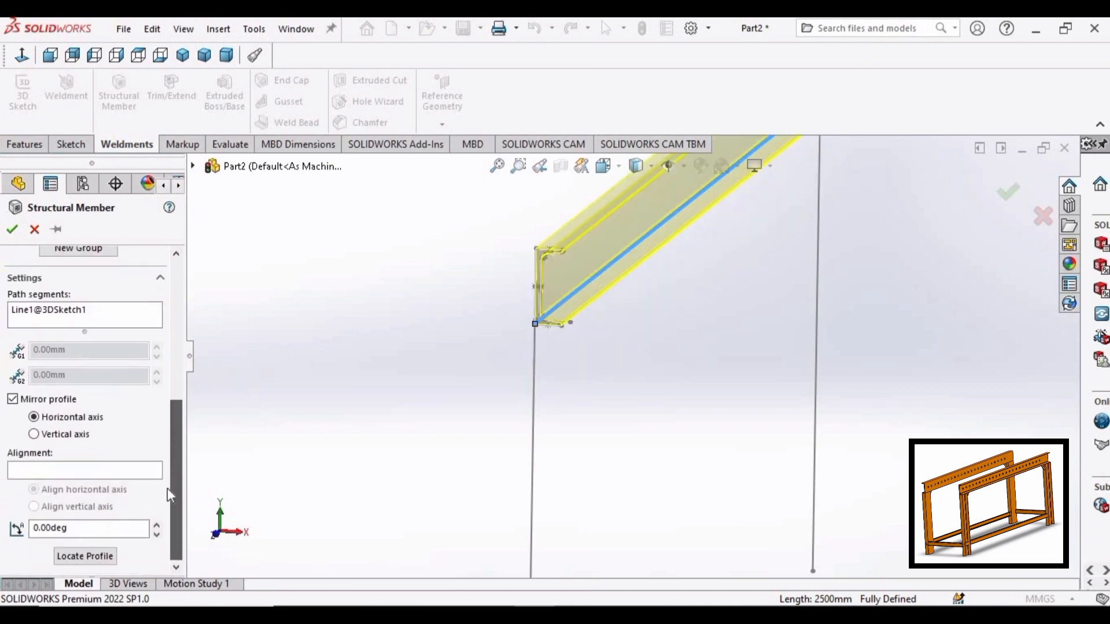
{"action": "left_click", "coordinate": [85, 557]}
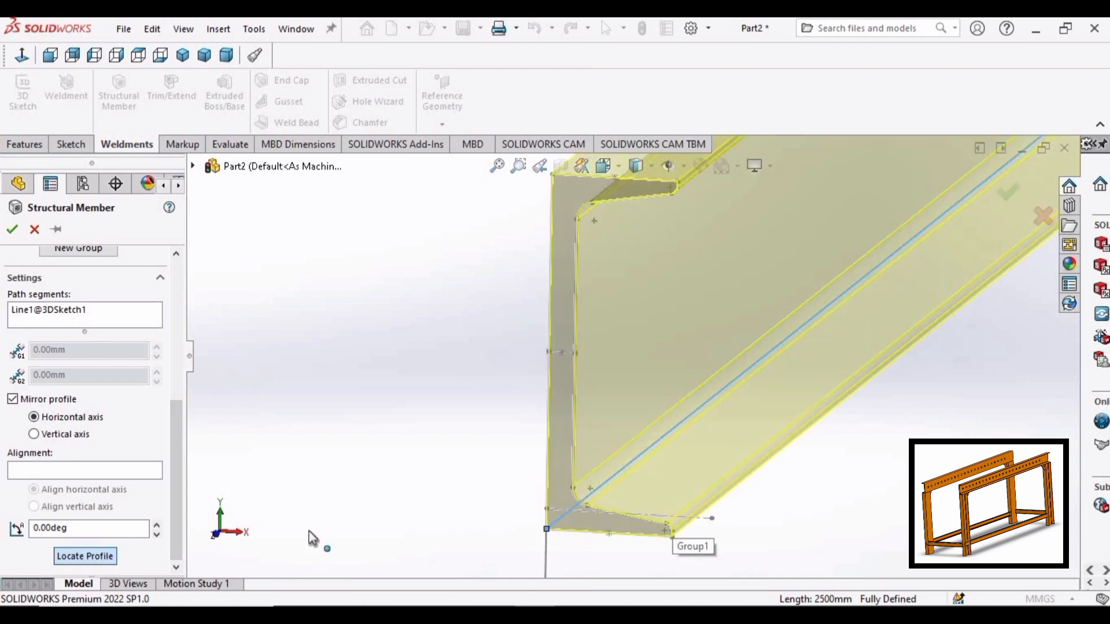
{"action": "double_click", "coordinate": [93, 528]}
{"action": "type", "text": "18"}
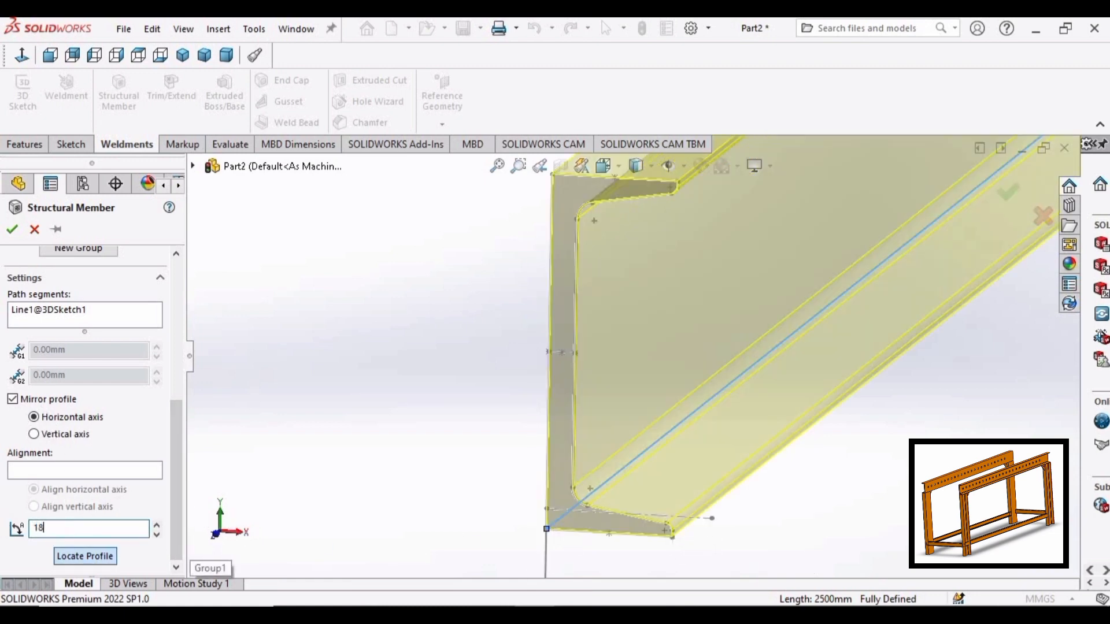
{"action": "type", "text": "0"}
{"action": "key", "text": "Return"}
Step: Relocate the profile's pierce point to the lower outer corner of the channel's web
{"action": "scroll", "coordinate": [598, 456], "scroll_direction": "up", "scroll_amount": 5}
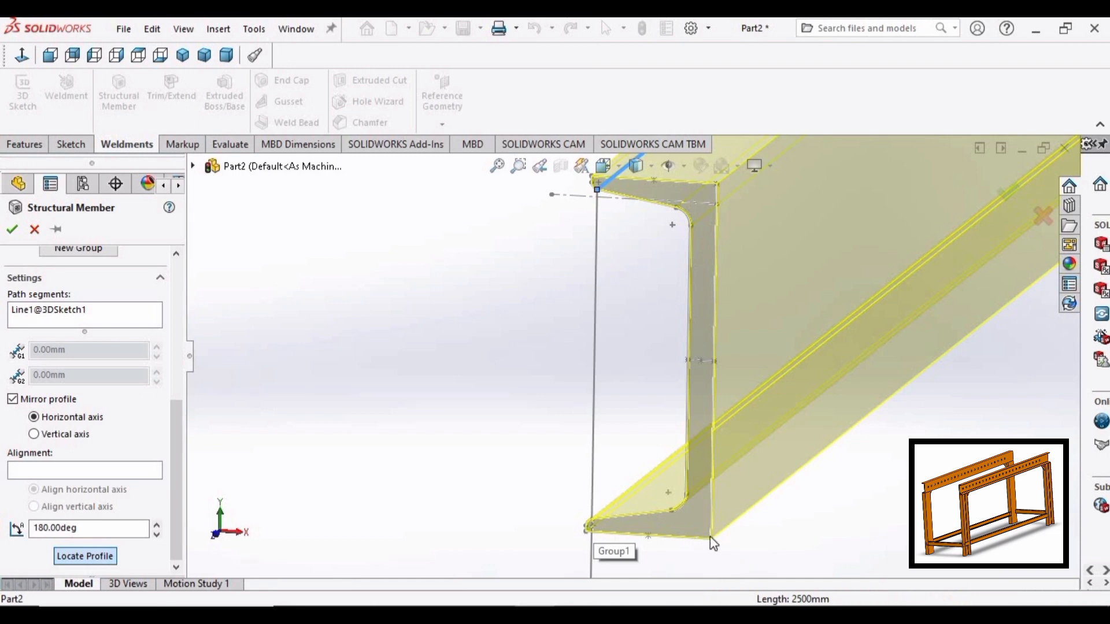
{"action": "left_click", "coordinate": [710, 537]}
{"action": "scroll", "coordinate": [686, 353], "scroll_direction": "up", "scroll_amount": 4}
{"action": "middle_click_drag", "start_coordinate": [698, 348], "coordinate": [197, 422]}
Step: Create a second group and add the near vertical leg line as its path segment
{"action": "left_click_drag", "start_coordinate": [172, 449], "coordinate": [216, 384]}
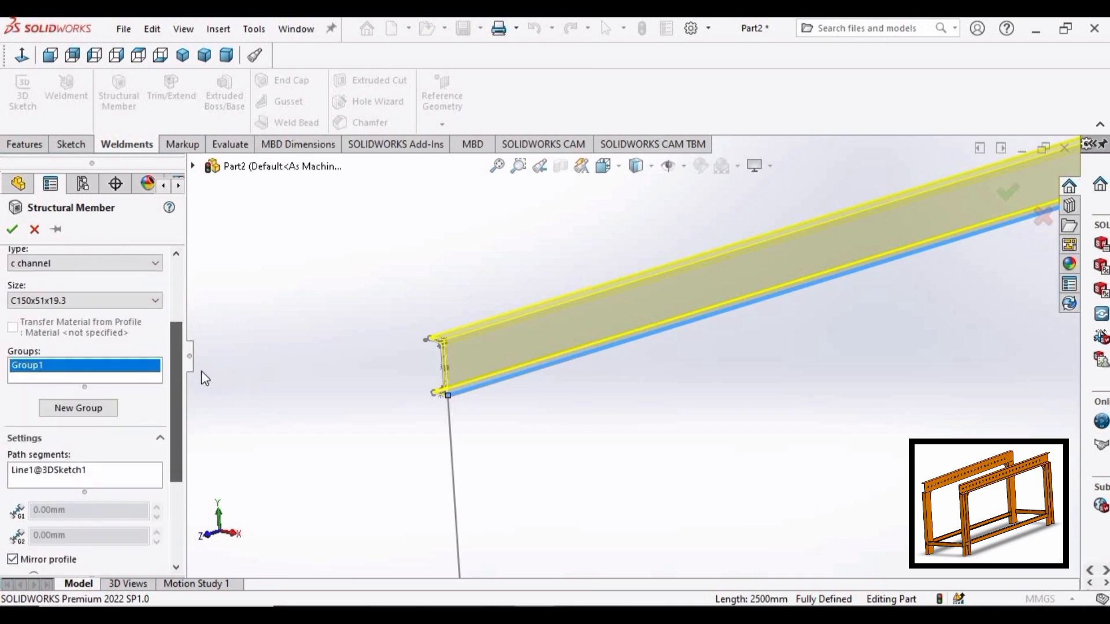
{"action": "left_click", "coordinate": [99, 412]}
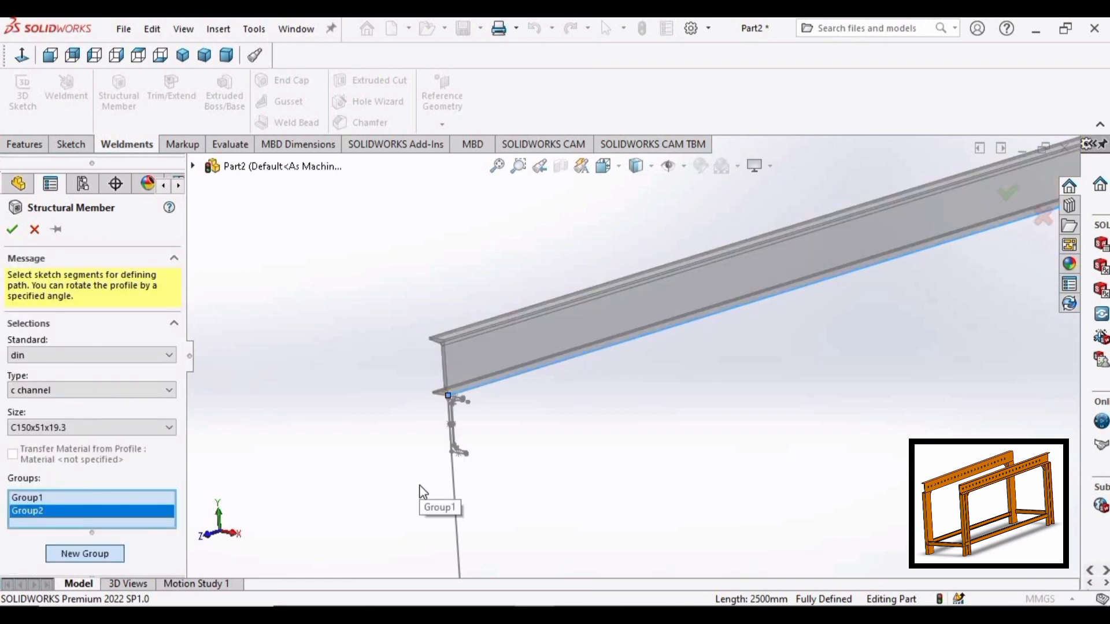
{"action": "scroll", "coordinate": [419, 486], "scroll_direction": "up", "scroll_amount": 2}
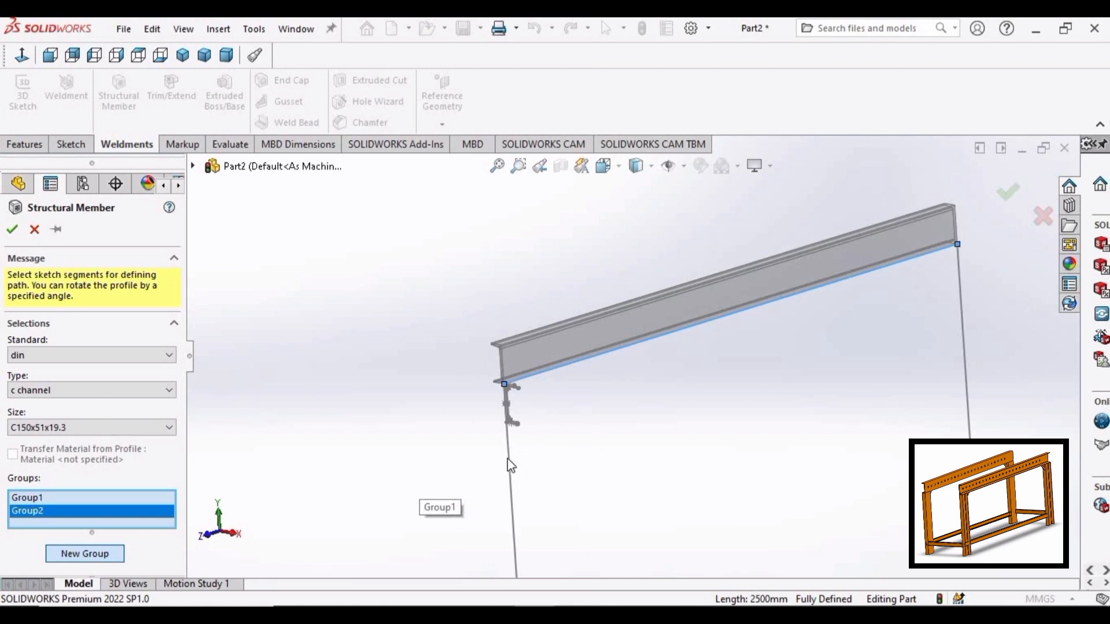
{"action": "left_click", "coordinate": [523, 461]}
{"action": "scroll", "coordinate": [552, 434], "scroll_direction": "up", "scroll_amount": 2}
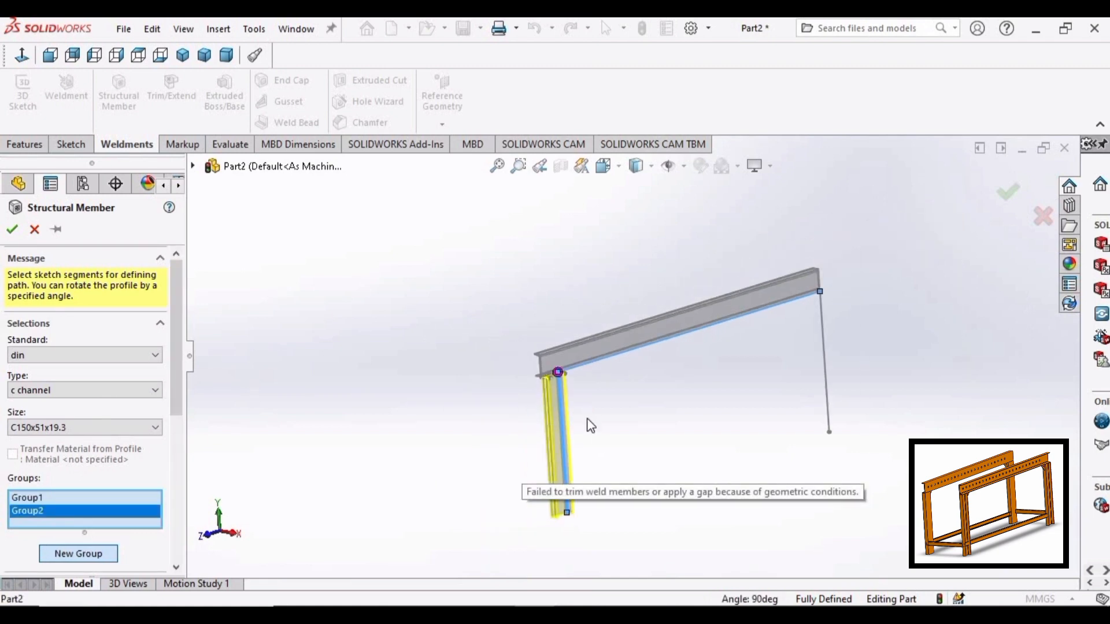
Step: Rotate the near leg's channel profile to 180 degrees so it sits under the beam
{"action": "scroll", "coordinate": [611, 335], "scroll_direction": "down", "scroll_amount": 5}
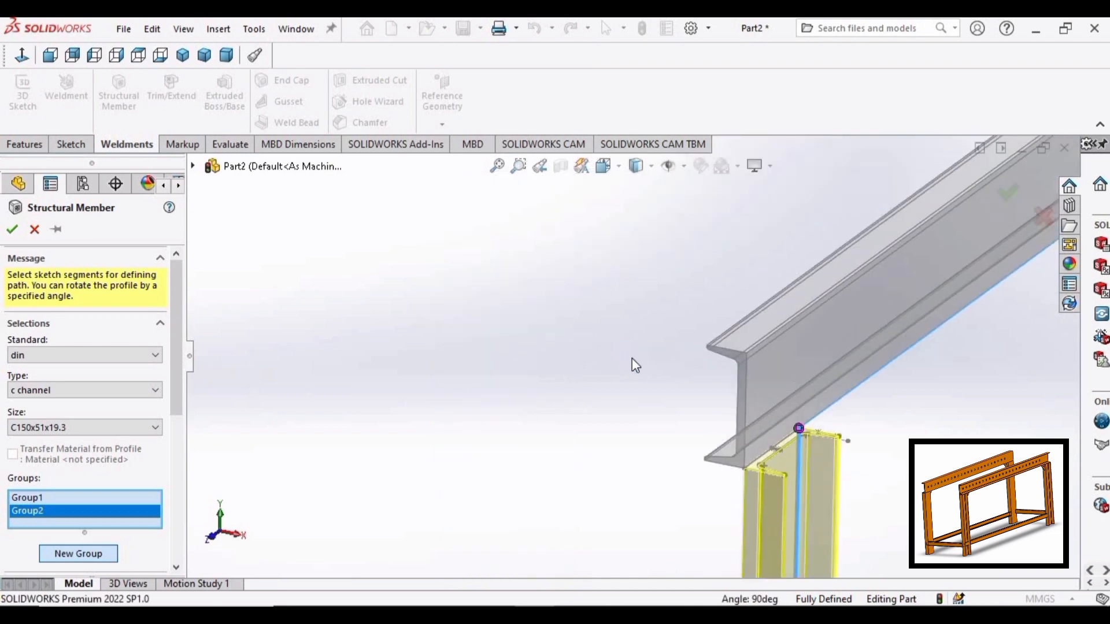
{"action": "scroll", "coordinate": [848, 461], "scroll_direction": "down", "scroll_amount": 3}
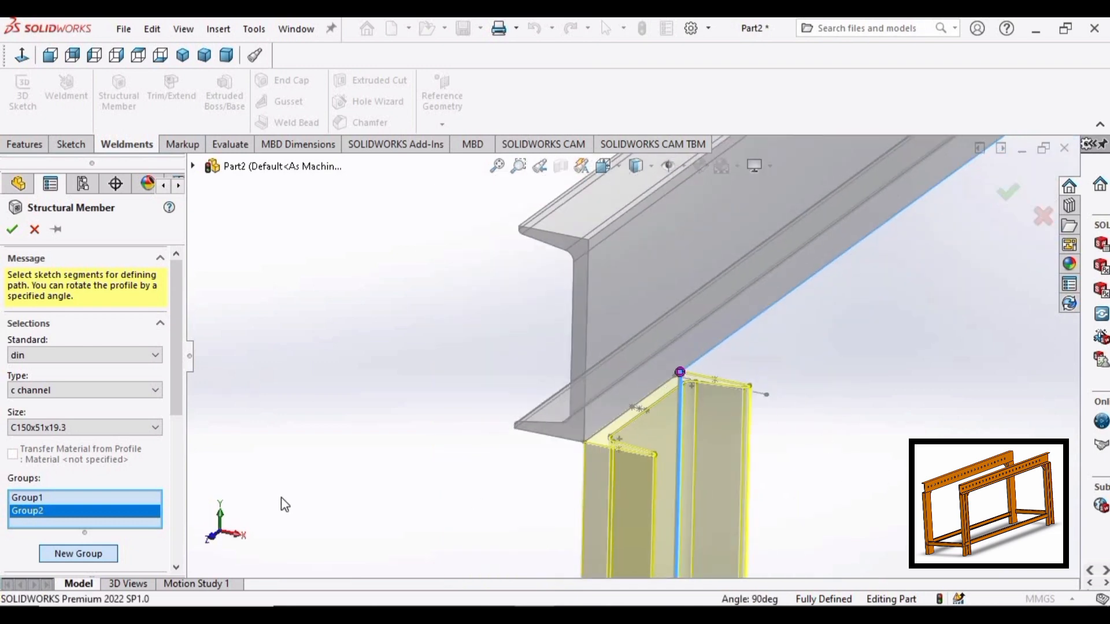
{"action": "scroll", "coordinate": [164, 364], "scroll_direction": "down", "scroll_amount": 5}
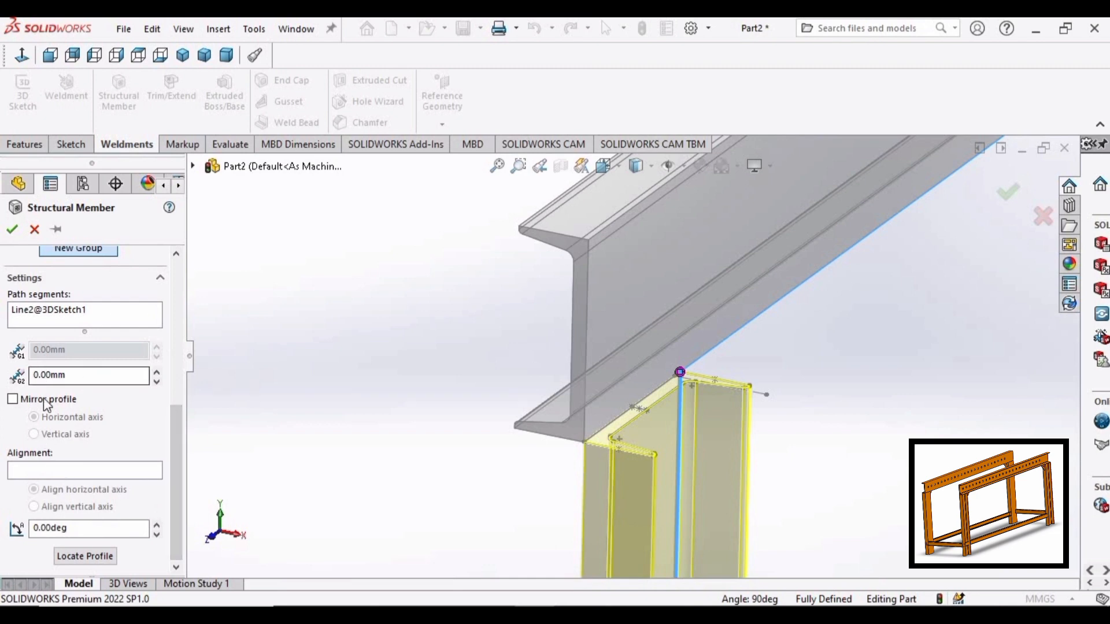
{"action": "left_click_drag", "start_coordinate": [66, 532], "coordinate": [22, 537]}
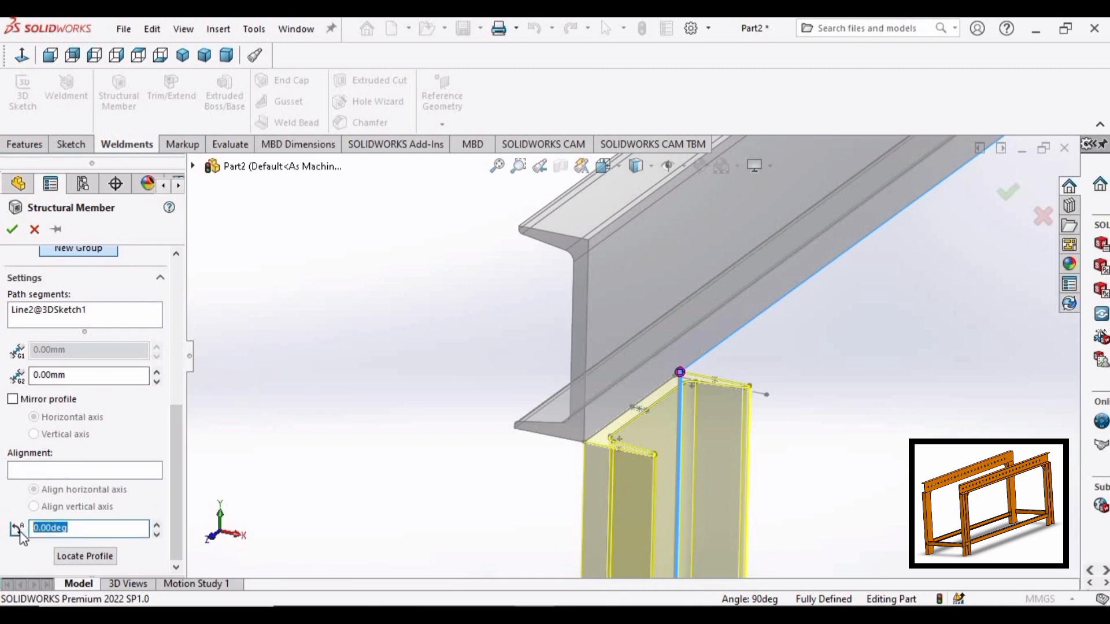
{"action": "type", "text": "180"}
{"action": "key", "text": "Return"}
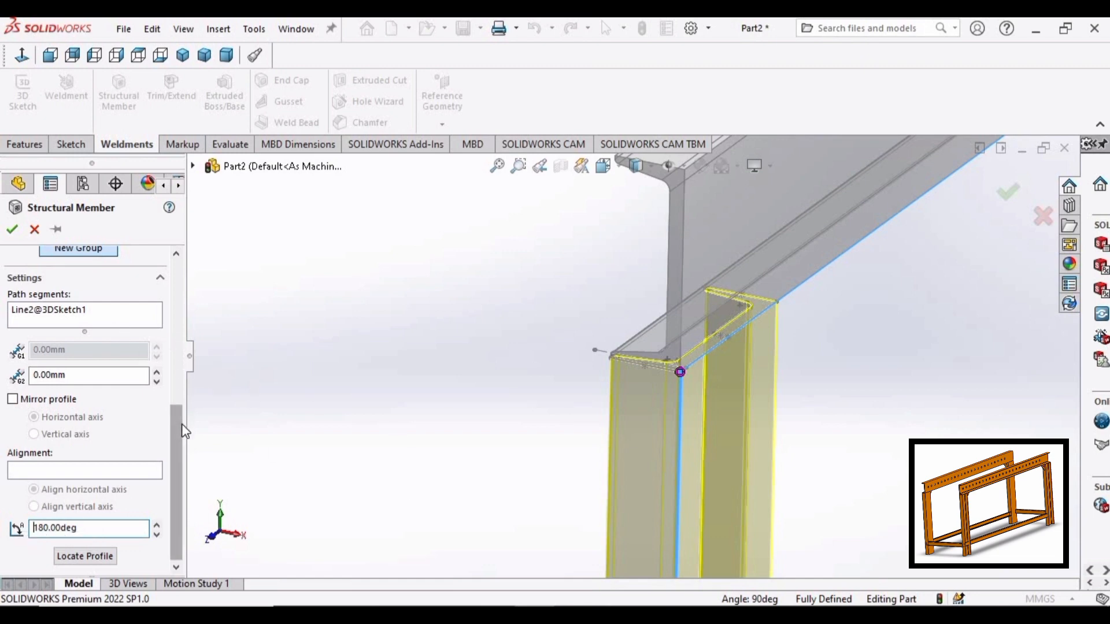
Step: Create a third group and add the far vertical leg line as its path segment
{"action": "scroll", "coordinate": [177, 376], "scroll_direction": "up", "scroll_amount": 2}
{"action": "scroll", "coordinate": [176, 377], "scroll_direction": "up", "scroll_amount": 3}
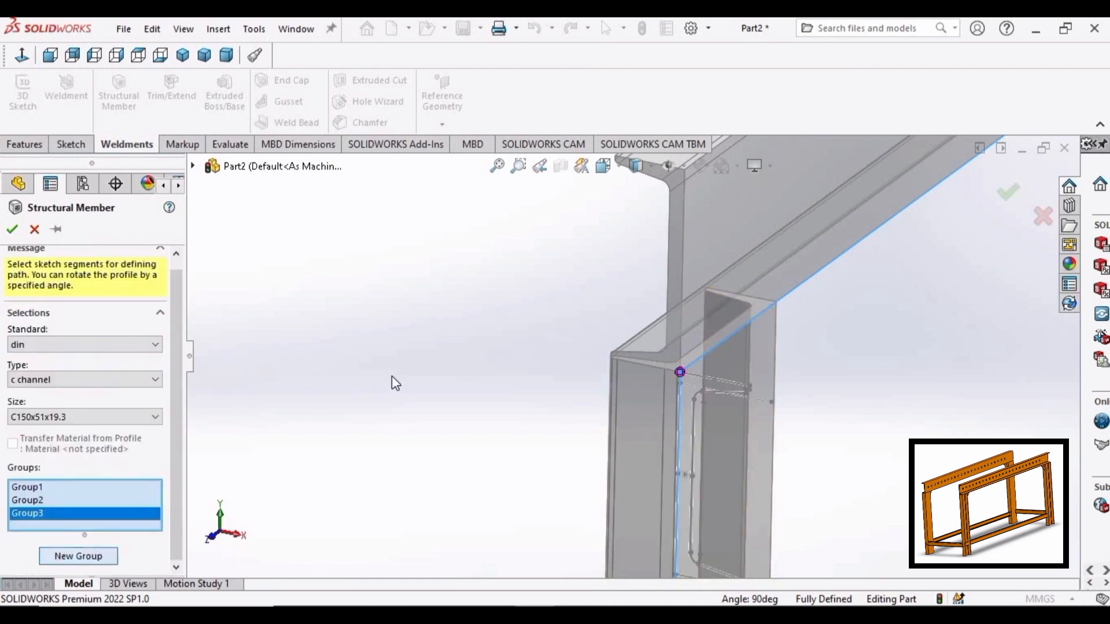
{"action": "scroll", "coordinate": [934, 289], "scroll_direction": "up", "scroll_amount": 10}
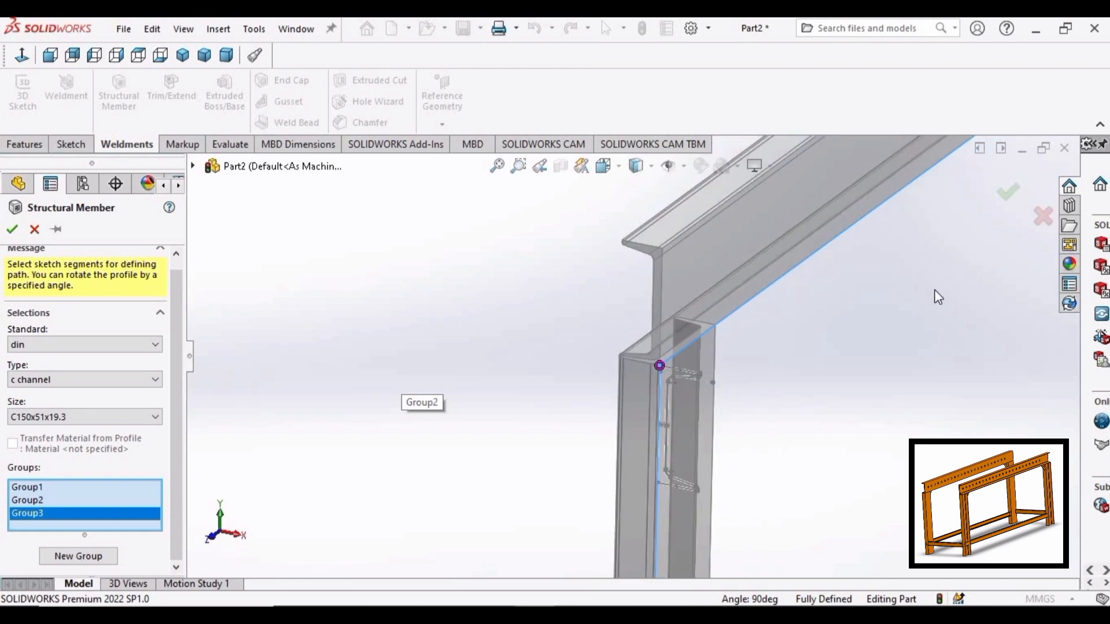
{"action": "scroll", "coordinate": [850, 231], "scroll_direction": "down", "scroll_amount": 3}
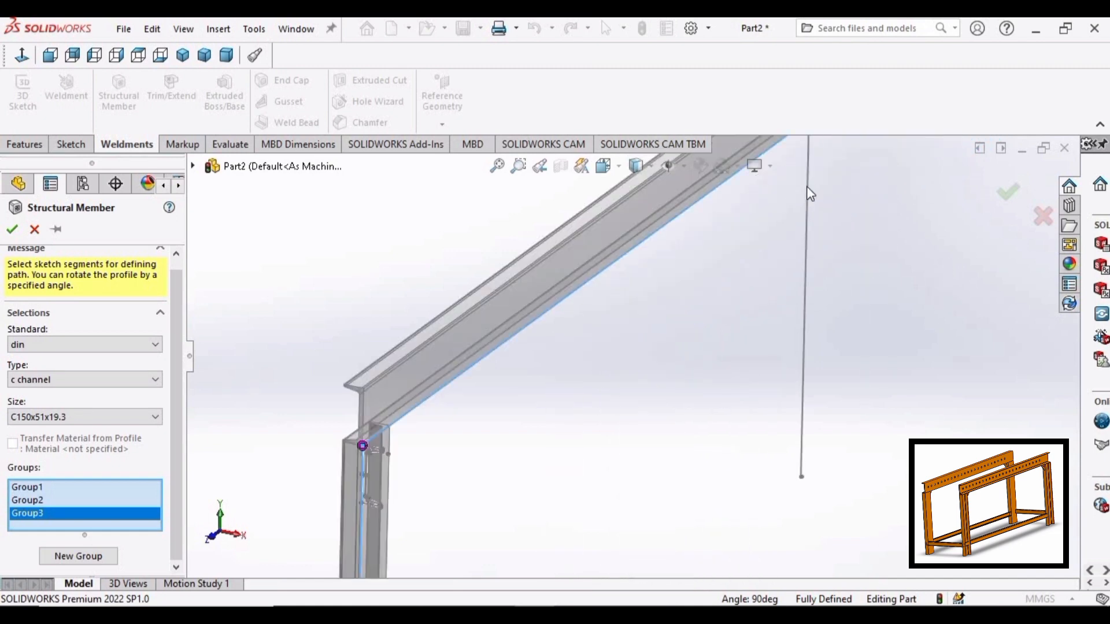
{"action": "left_click", "coordinate": [807, 193]}
{"action": "scroll", "coordinate": [775, 309], "scroll_direction": "up", "scroll_amount": 1}
Step: Rotate the far leg's channel profile to 180 degrees and accept the structural member
{"action": "scroll", "coordinate": [711, 208], "scroll_direction": "down", "scroll_amount": 4}
{"action": "scroll", "coordinate": [670, 199], "scroll_direction": "down", "scroll_amount": 3}
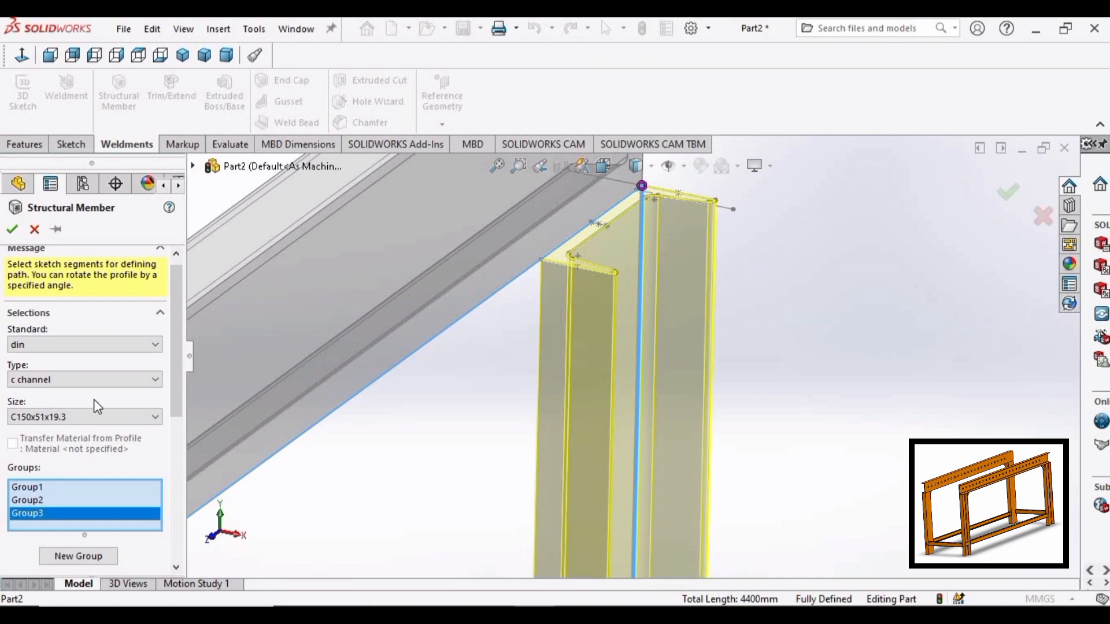
{"action": "left_click_drag", "start_coordinate": [177, 325], "coordinate": [1, 524]}
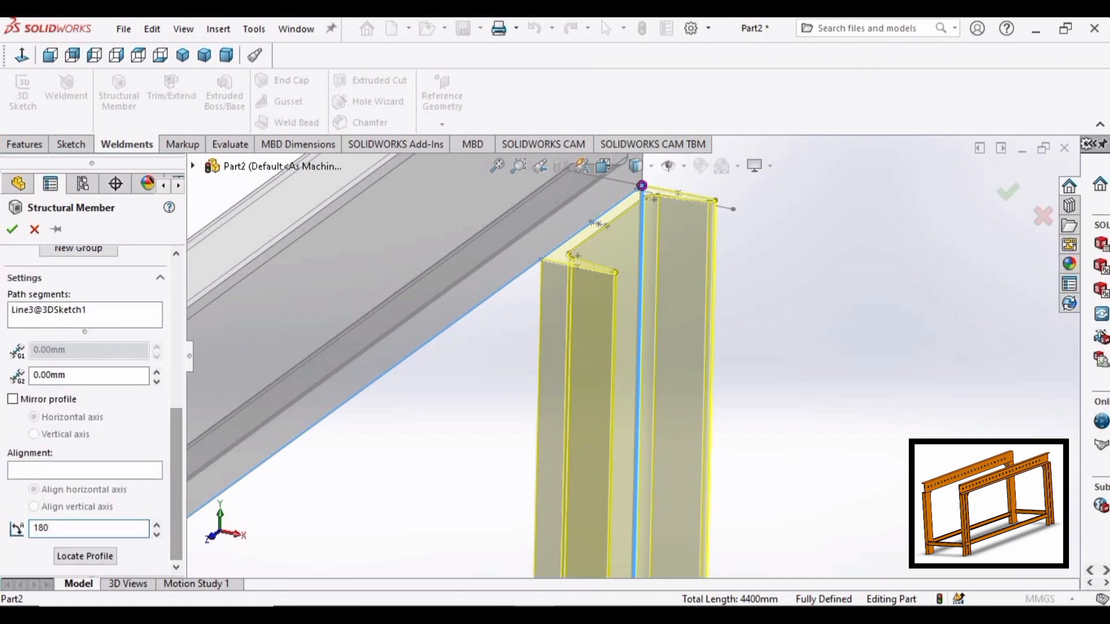
{"action": "key", "text": "Return"}
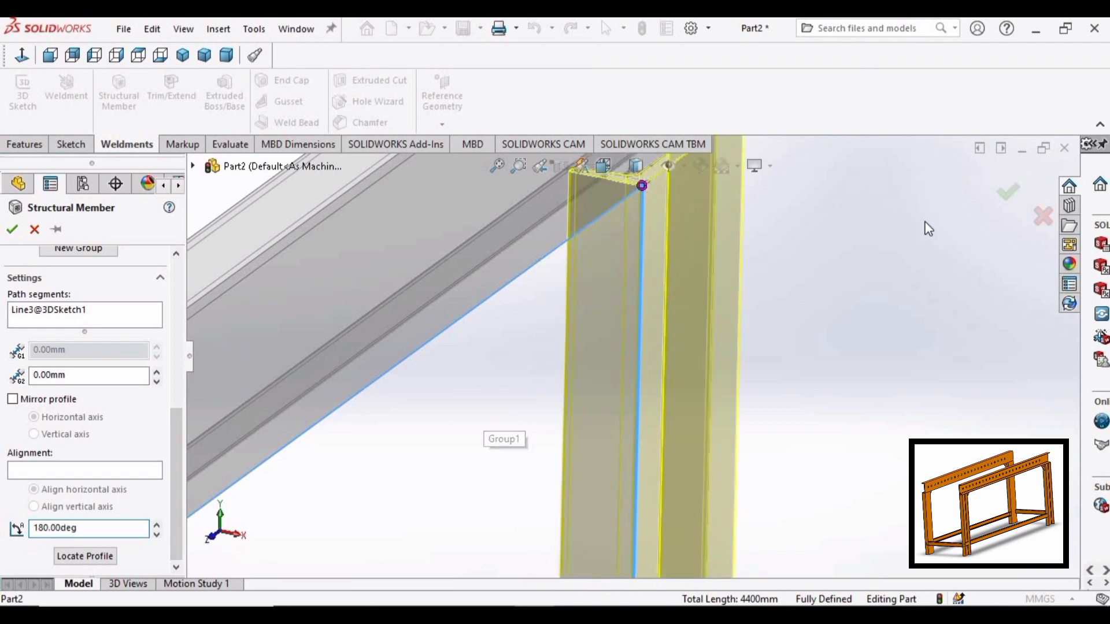
{"action": "scroll", "coordinate": [618, 284], "scroll_direction": "up", "scroll_amount": 7}
{"action": "middle_click_drag", "start_coordinate": [628, 271], "coordinate": [625, 354]}
{"action": "scroll", "coordinate": [733, 516], "scroll_direction": "down", "scroll_amount": 4}
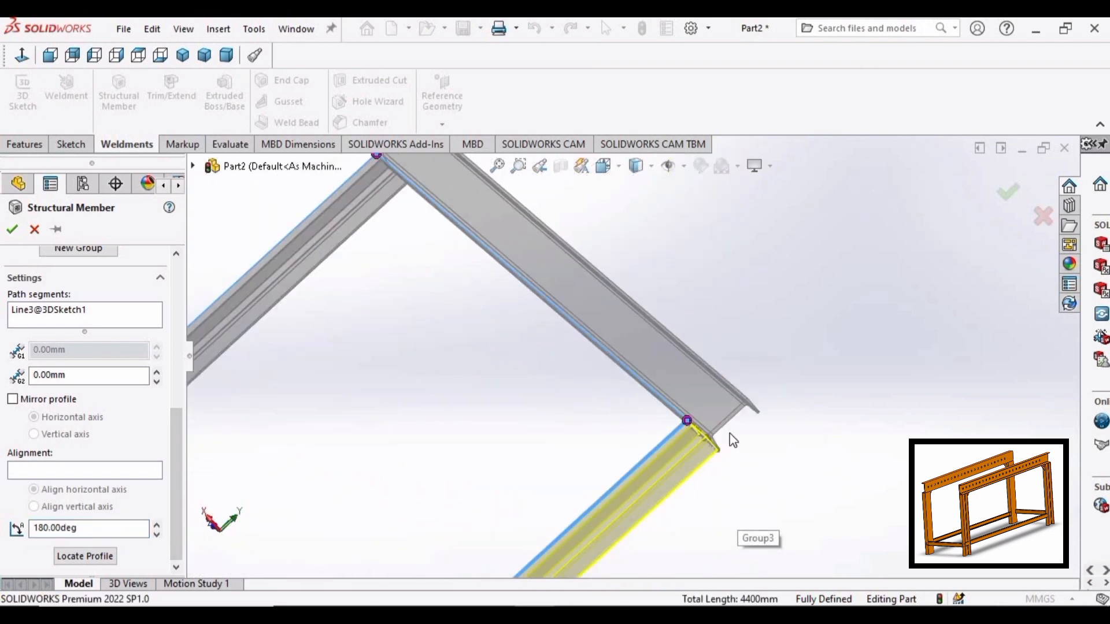
{"action": "left_click", "coordinate": [12, 230]}
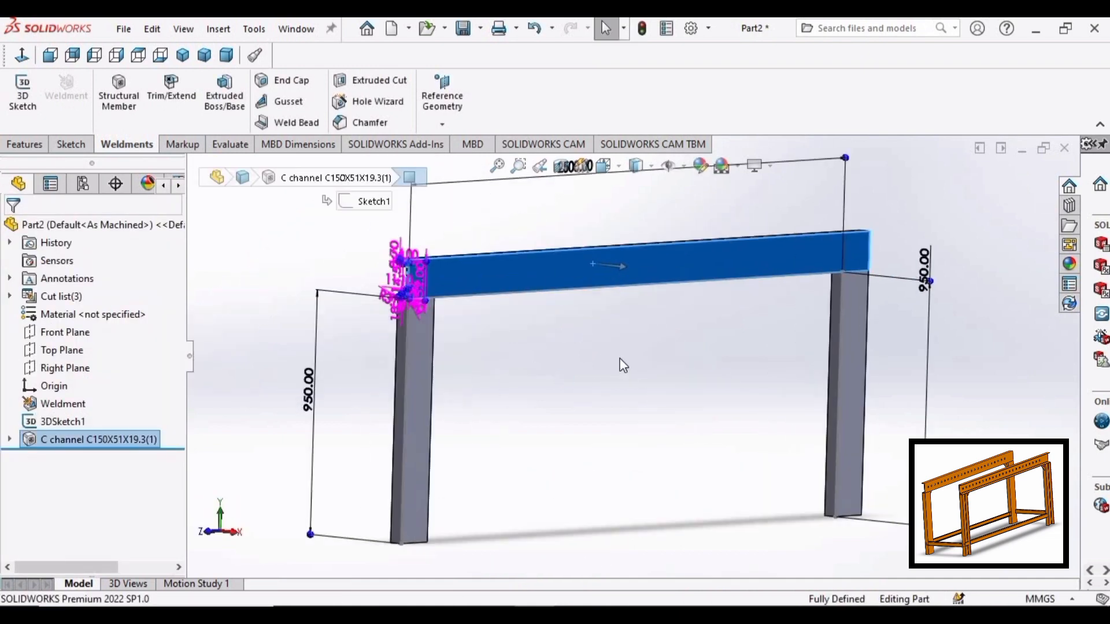
{"action": "left_click", "coordinate": [355, 300]}
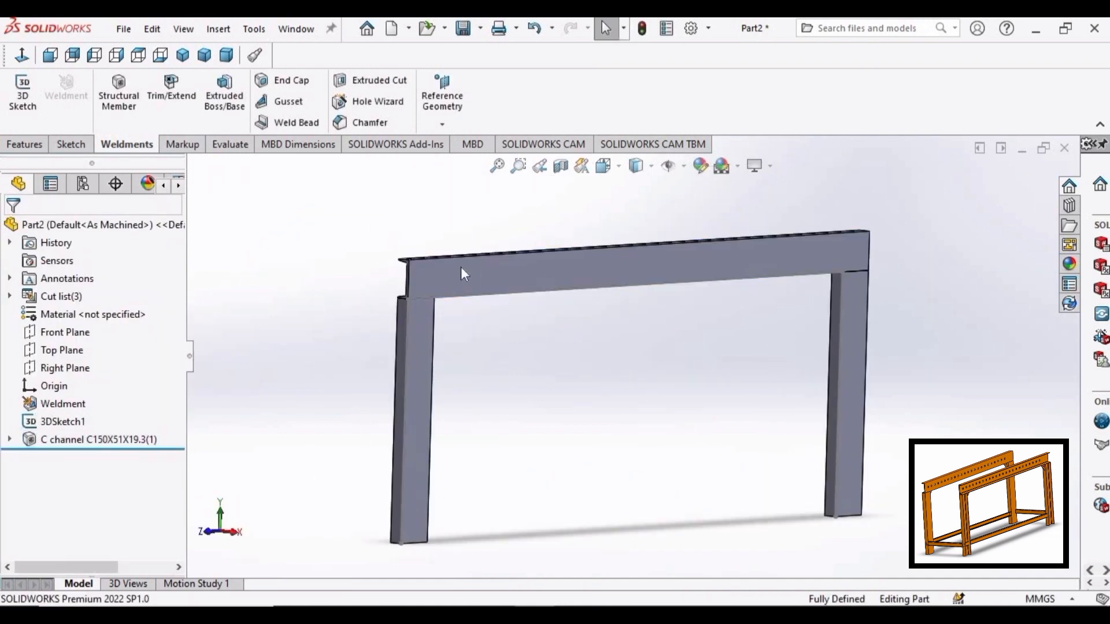
Step: Create a reference plane offset 300 mm outward from the beam's flat web face
{"action": "left_click", "coordinate": [443, 126]}
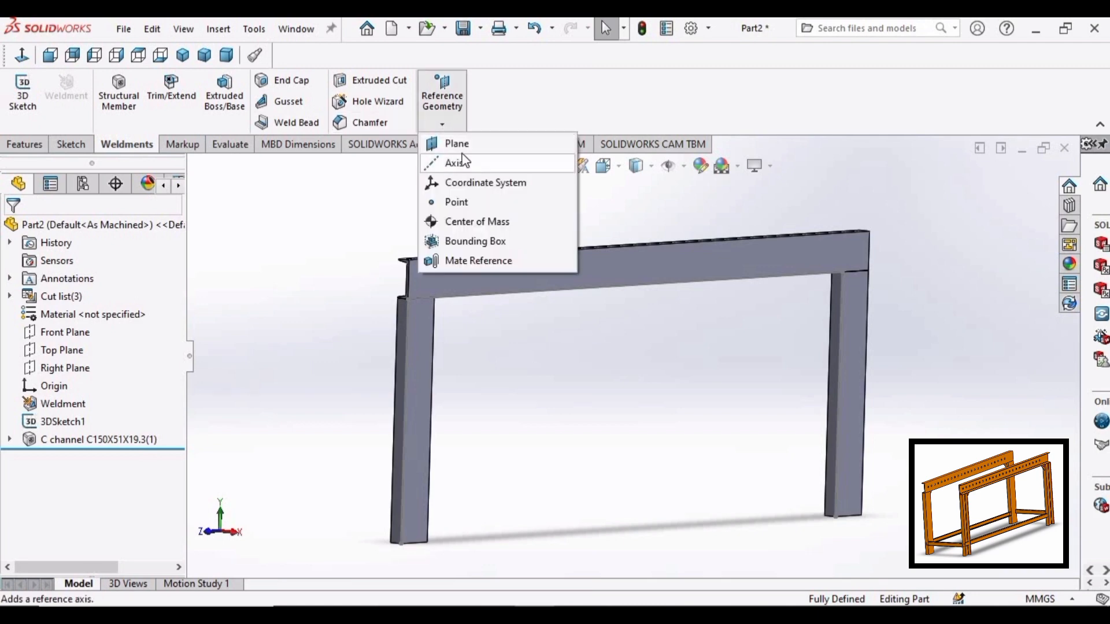
{"action": "left_click", "coordinate": [465, 155]}
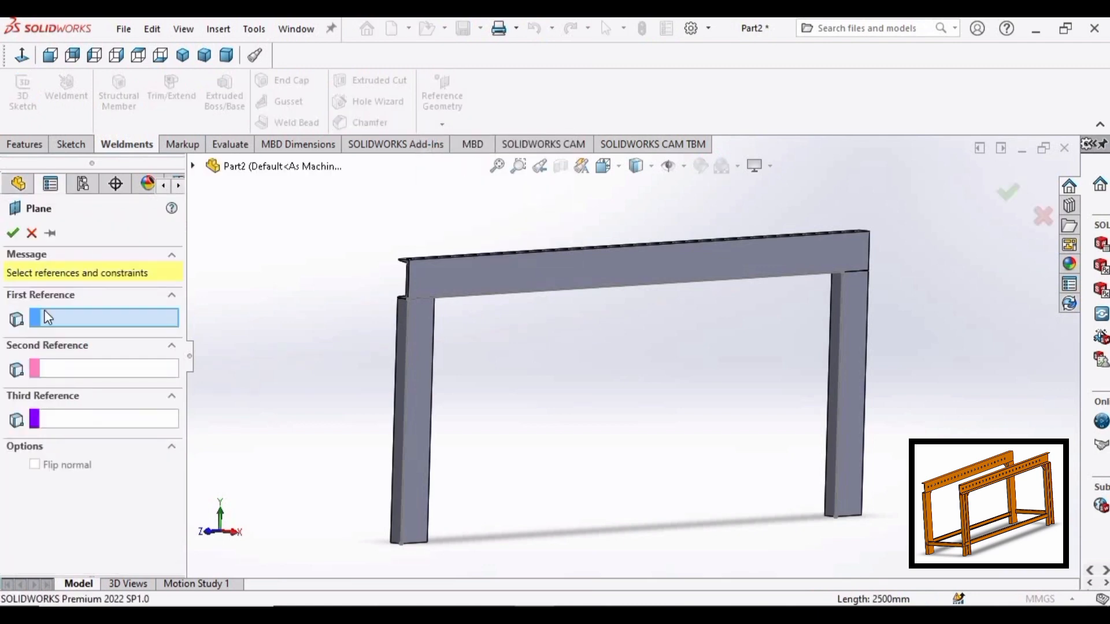
{"action": "left_click", "coordinate": [524, 279]}
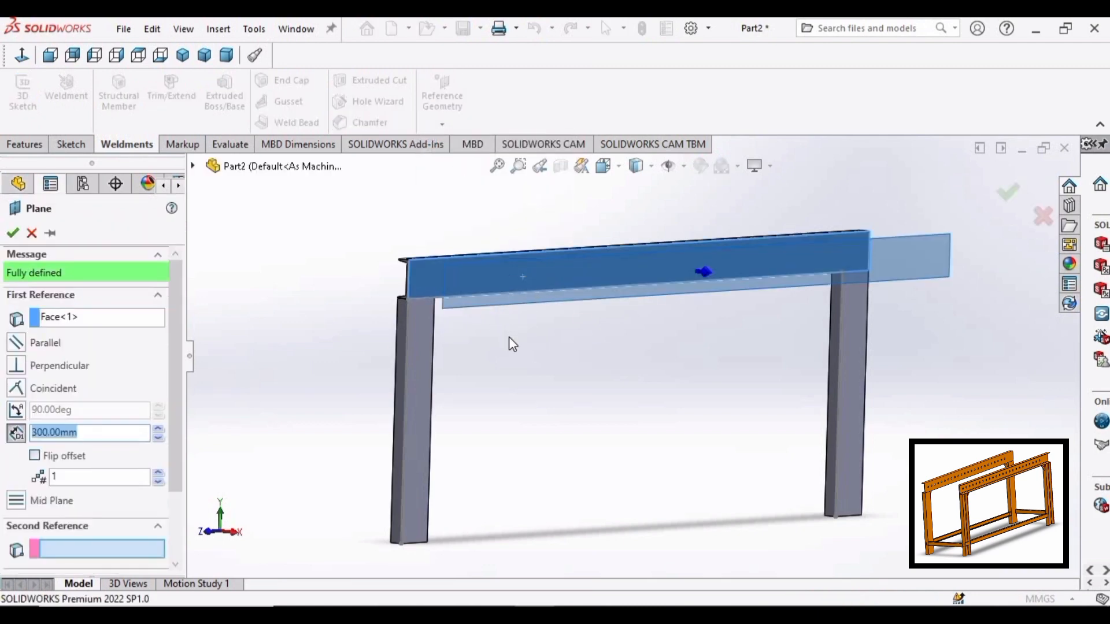
{"action": "middle_click_drag", "start_coordinate": [513, 344], "coordinate": [616, 373]}
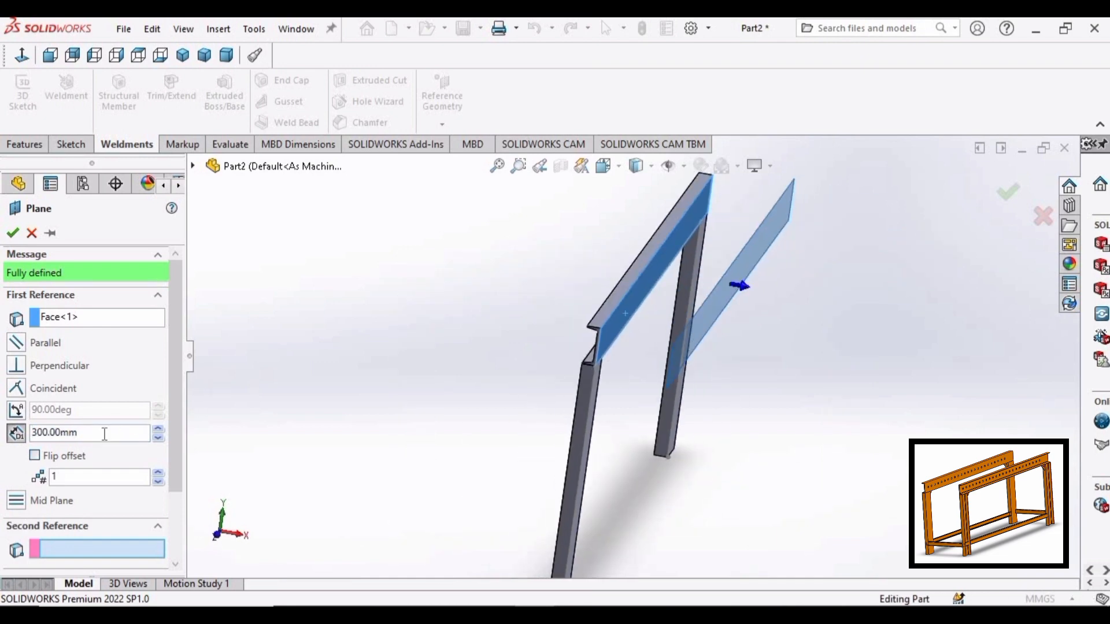
{"action": "left_click_drag", "start_coordinate": [104, 434], "coordinate": [19, 433]}
{"action": "type", "text": "3"}
{"action": "left_click", "coordinate": [12, 233]}
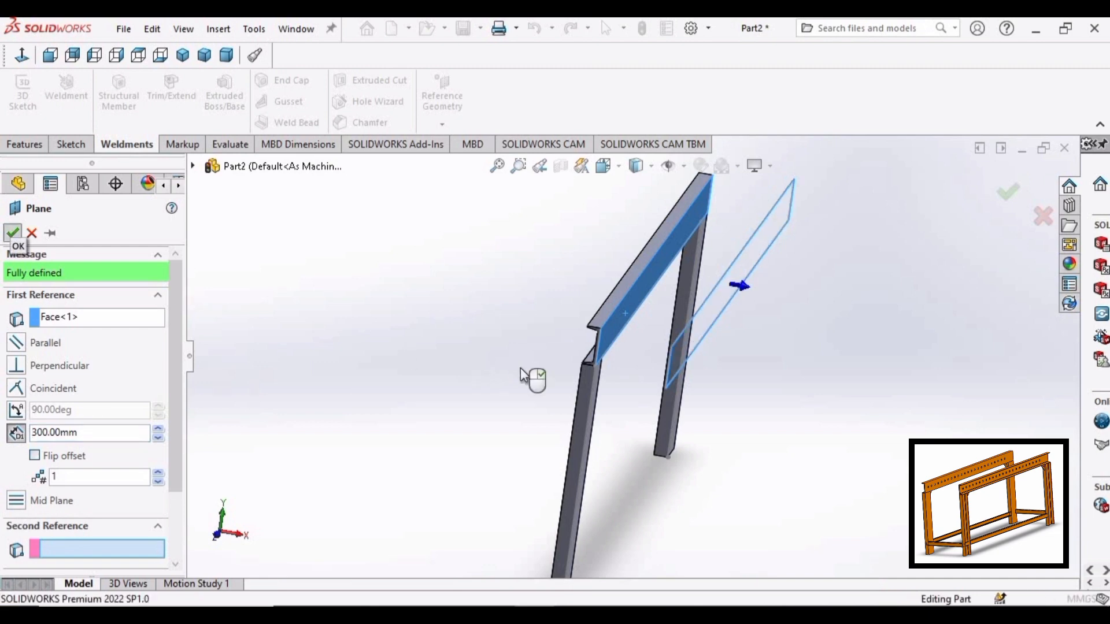
Step: Start a Mirror feature with the offset plane as the mirror plane
{"action": "left_click", "coordinate": [23, 144]}
{"action": "left_click", "coordinate": [583, 123]}
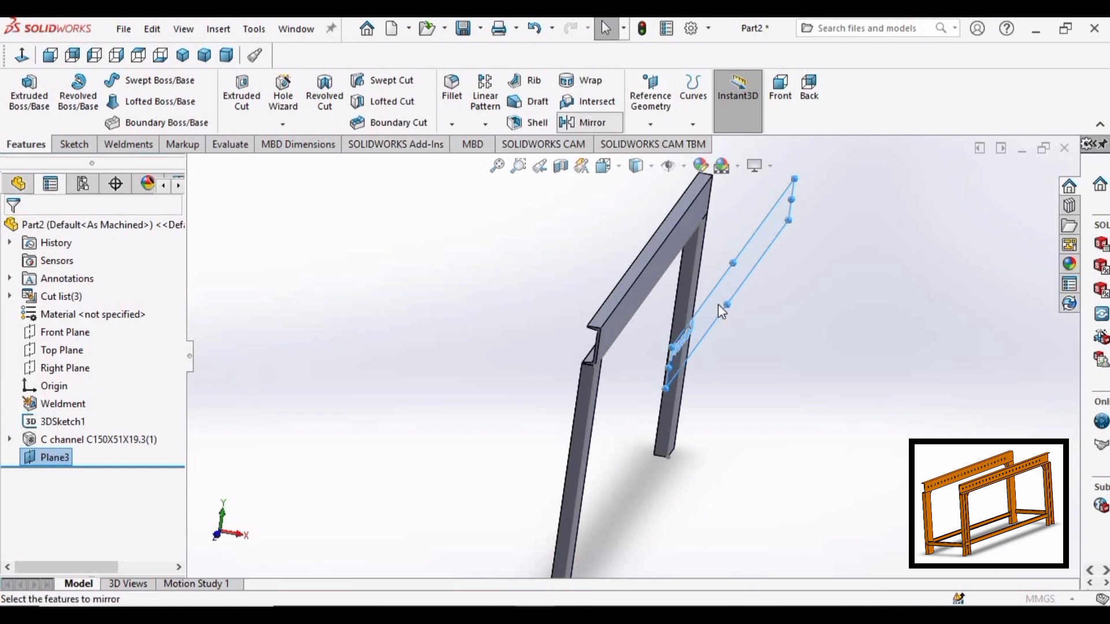
{"action": "left_click", "coordinate": [108, 277]}
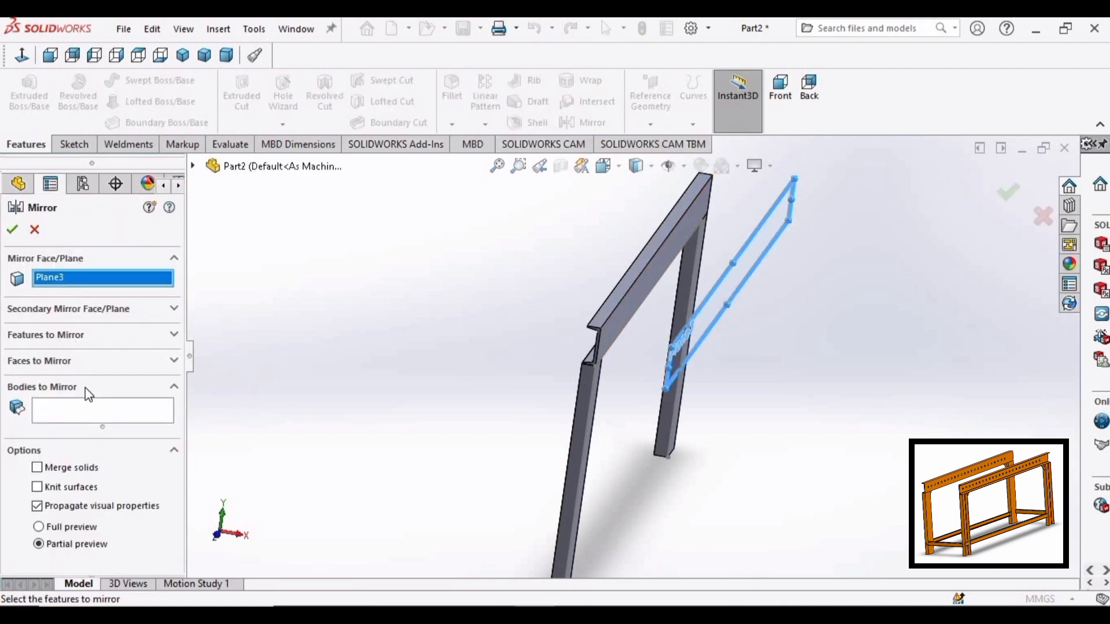
Step: Mirror the top beam and both leg channel bodies about the offset plane
{"action": "left_click", "coordinate": [52, 403]}
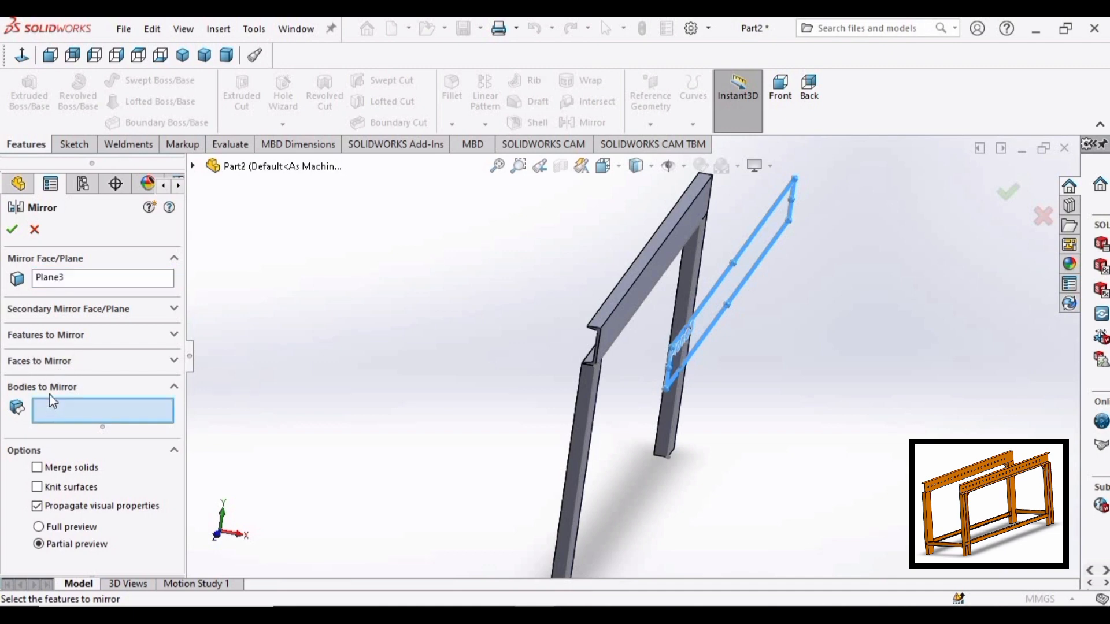
{"action": "left_click", "coordinate": [84, 336]}
{"action": "left_click", "coordinate": [161, 335]}
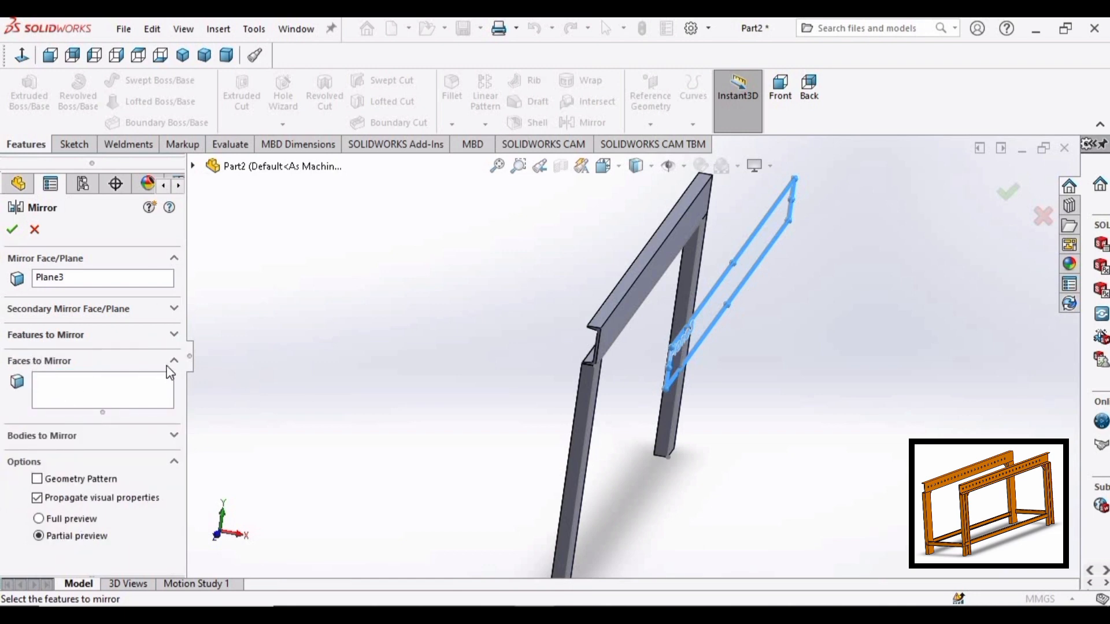
{"action": "left_click", "coordinate": [162, 363]}
{"action": "left_click", "coordinate": [27, 387]}
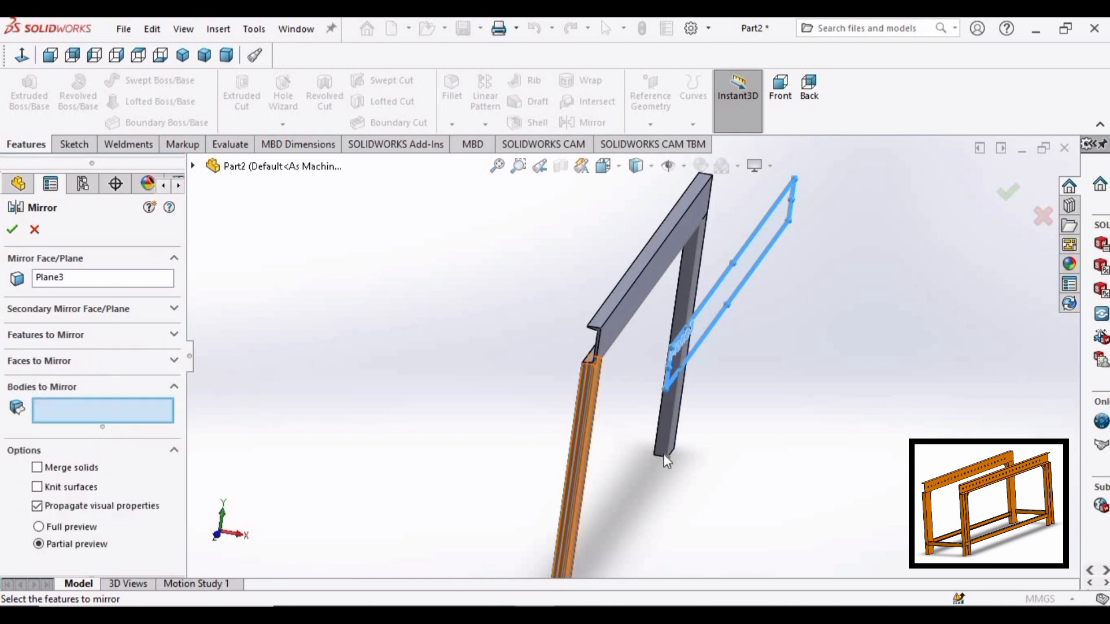
{"action": "left_click", "coordinate": [574, 466]}
{"action": "left_click", "coordinate": [619, 307]}
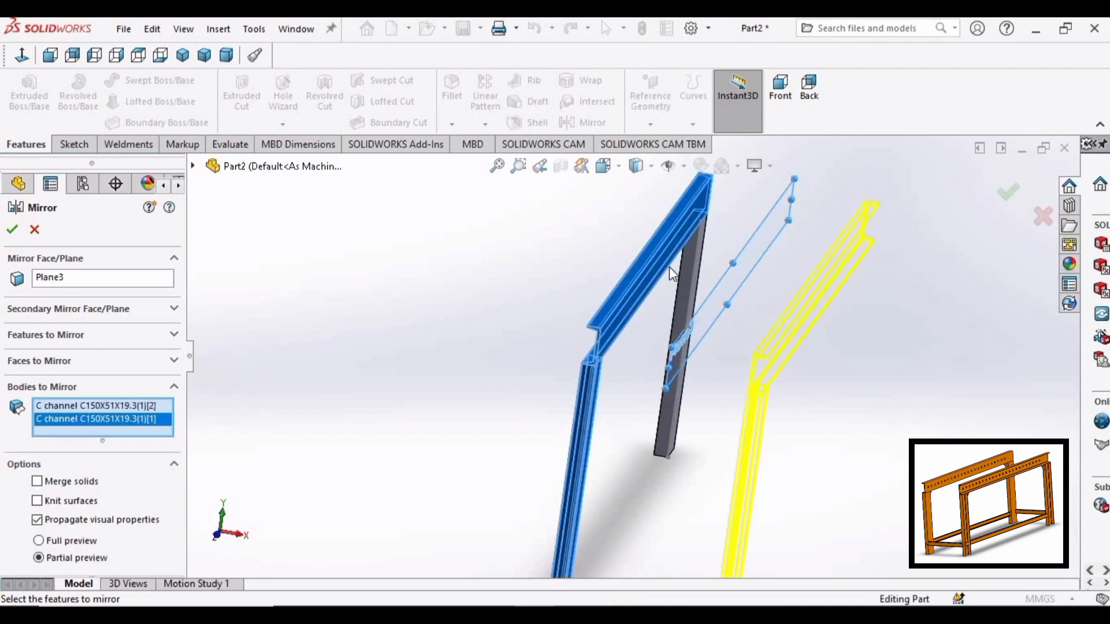
{"action": "left_click", "coordinate": [690, 275]}
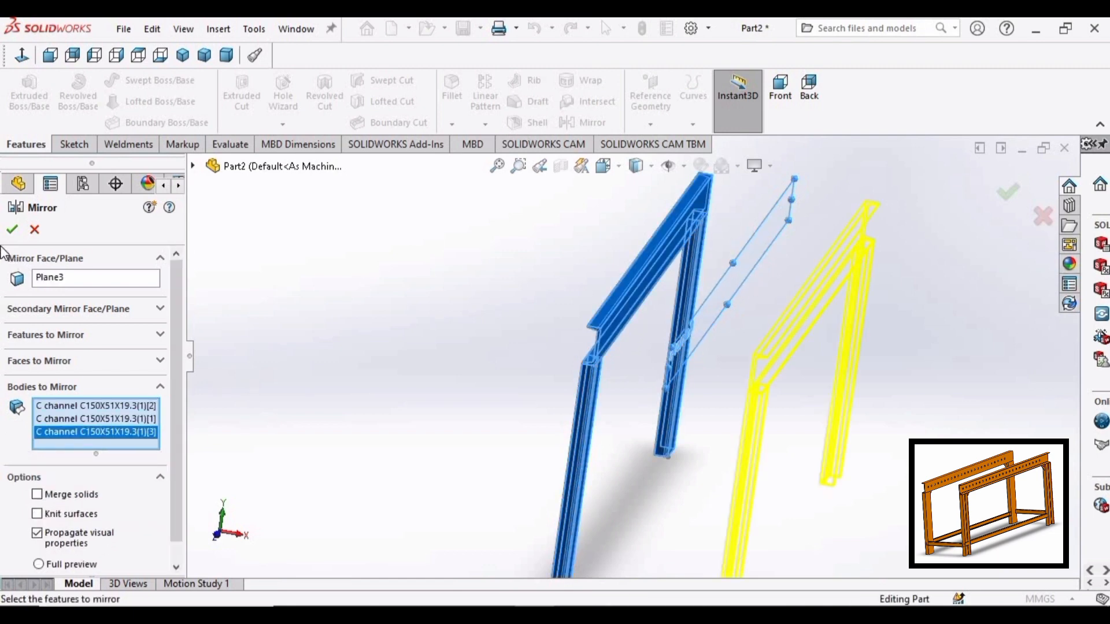
{"action": "left_click", "coordinate": [15, 230]}
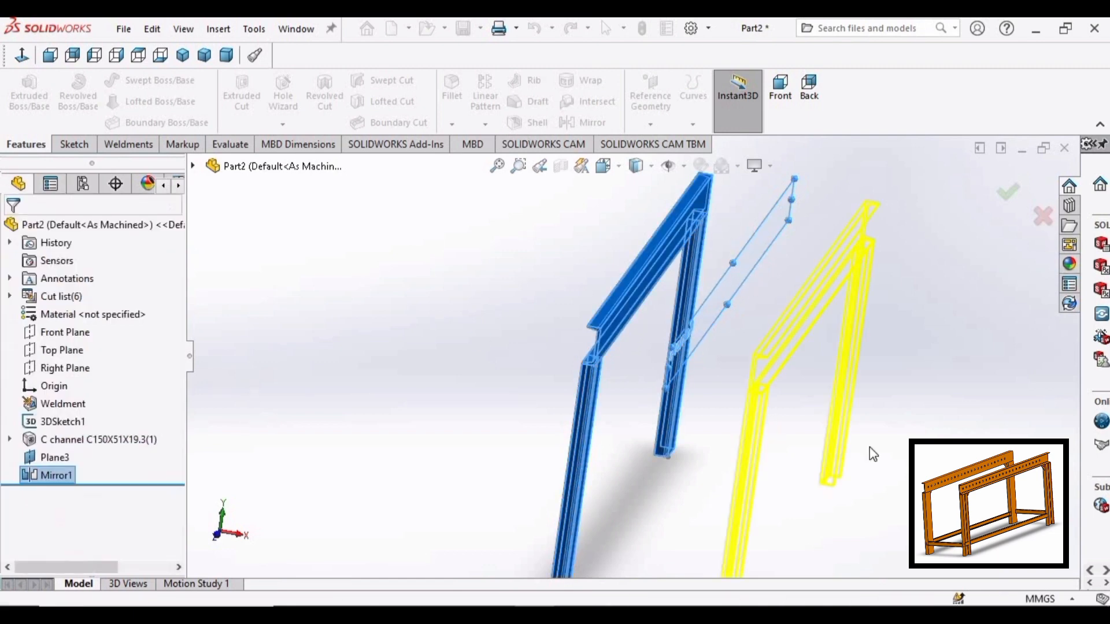
Step: Start a sketch on the outward-facing web face of the mirrored top beam
{"action": "middle_click_drag", "start_coordinate": [817, 432], "coordinate": [715, 402]}
{"action": "scroll", "coordinate": [334, 313], "scroll_direction": "down", "scroll_amount": 3}
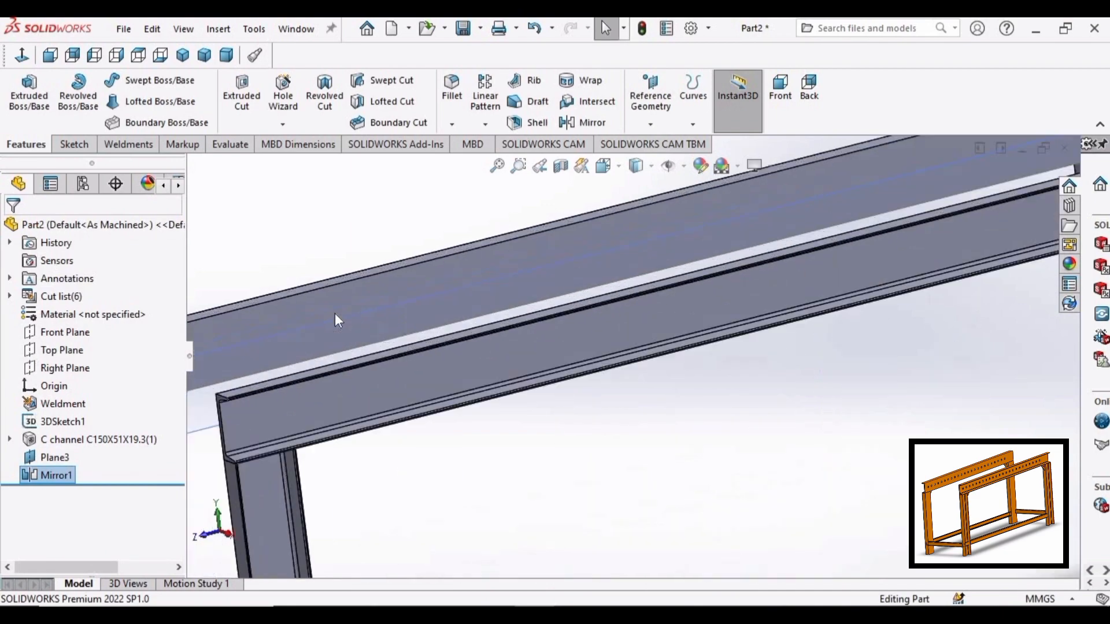
{"action": "scroll", "coordinate": [508, 416], "scroll_direction": "up", "scroll_amount": 3}
{"action": "scroll", "coordinate": [492, 411], "scroll_direction": "down", "scroll_amount": 3}
{"action": "scroll", "coordinate": [431, 348], "scroll_direction": "down", "scroll_amount": 3}
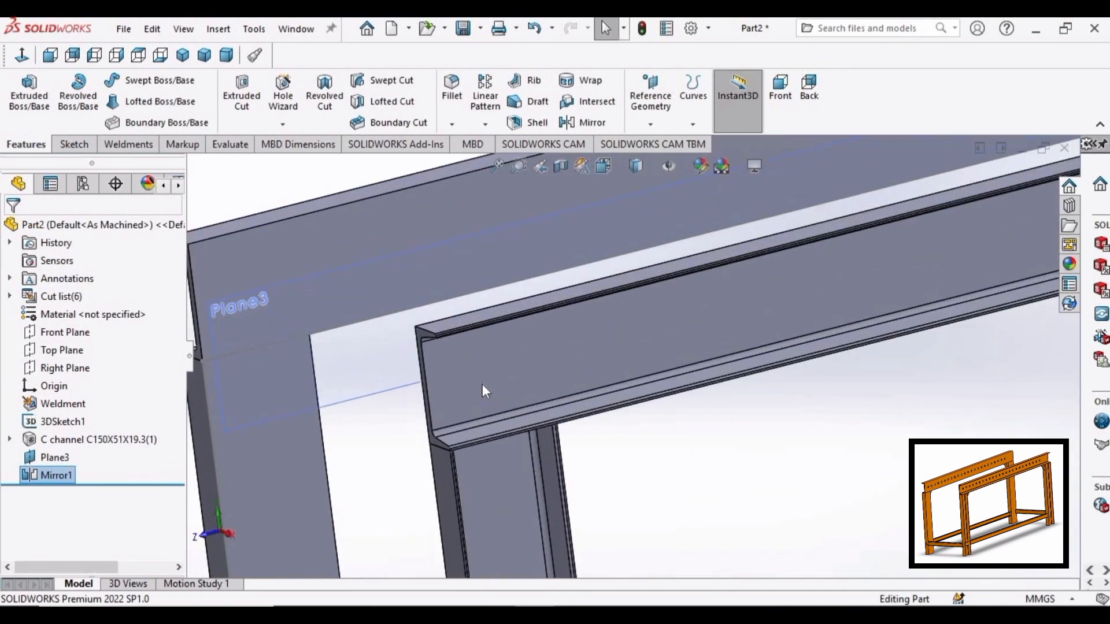
{"action": "left_click", "coordinate": [482, 384]}
{"action": "left_click", "coordinate": [554, 336]}
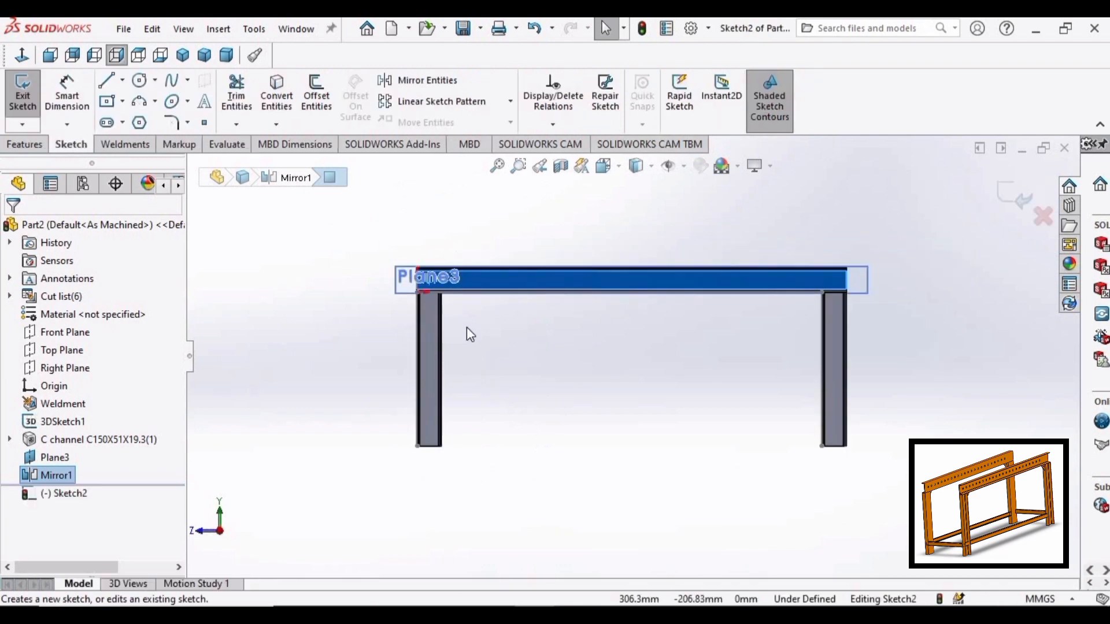
Step: Draw a horizontal centerline along the beam's web, starting at the midpoint of the web's end edge
{"action": "scroll", "coordinate": [466, 329], "scroll_direction": "down", "scroll_amount": 5}
{"action": "scroll", "coordinate": [677, 425], "scroll_direction": "down", "scroll_amount": 5}
{"action": "scroll", "coordinate": [676, 425], "scroll_direction": "up", "scroll_amount": 2}
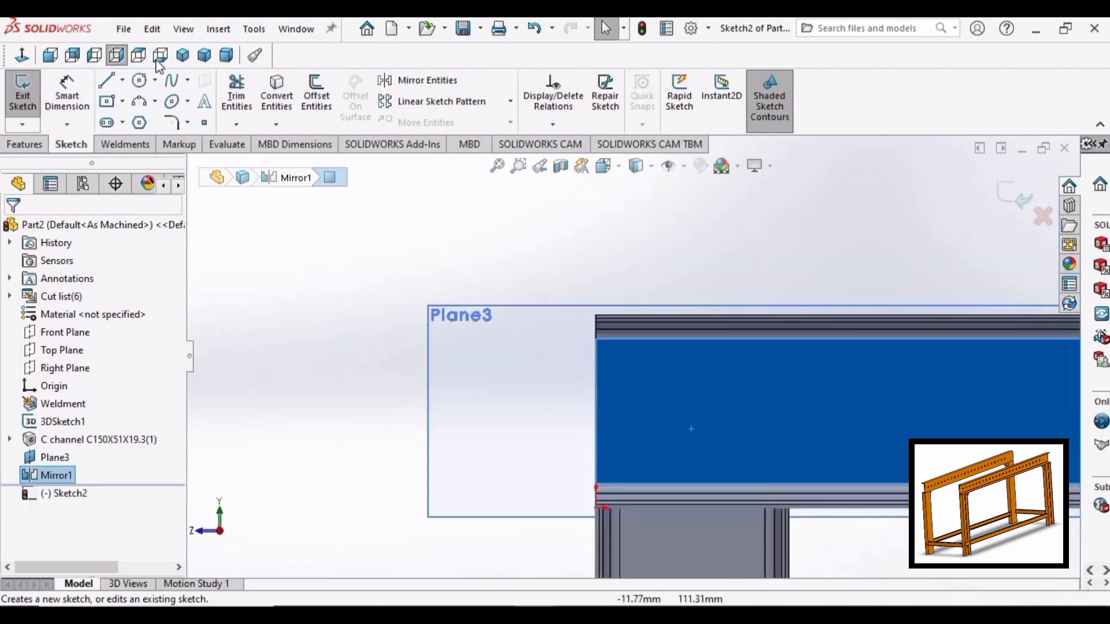
{"action": "left_click", "coordinate": [123, 81]}
{"action": "left_click", "coordinate": [145, 120]}
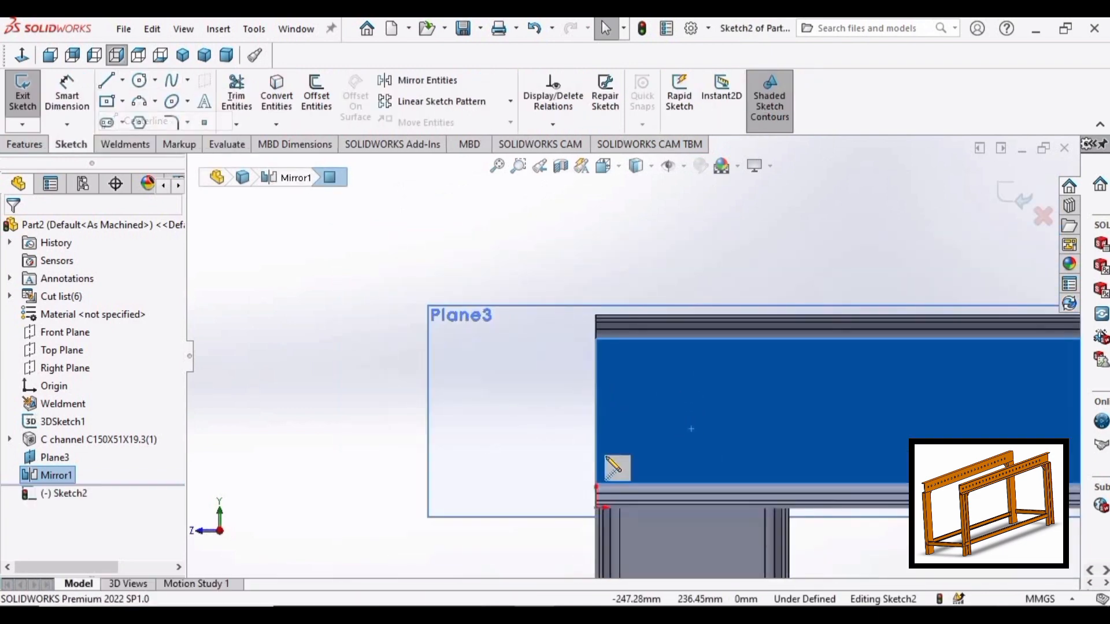
{"action": "left_click", "coordinate": [596, 411]}
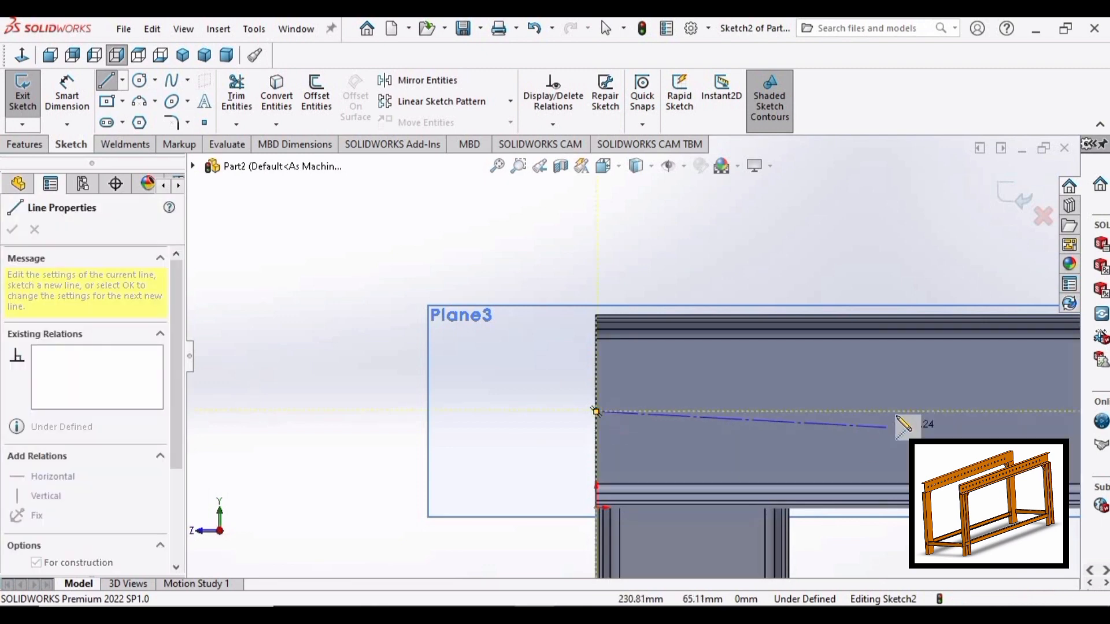
{"action": "left_click", "coordinate": [895, 411]}
{"action": "key", "text": "Escape"}
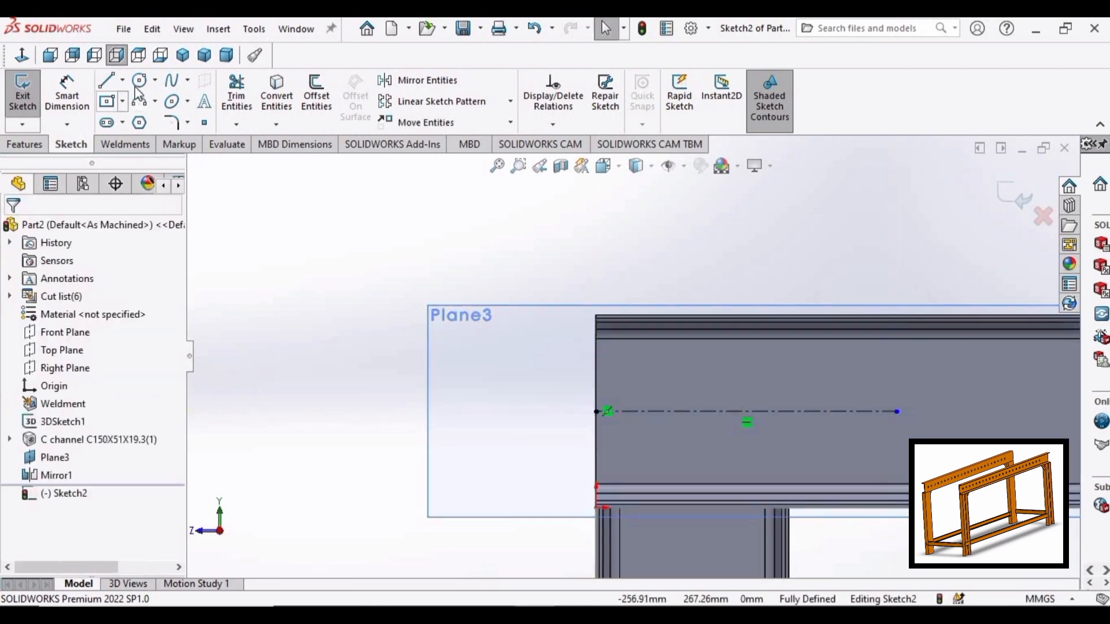
Step: Draw a circle centred on the centerline near the beam's end and set its diameter to 30 mm
{"action": "left_click", "coordinate": [149, 84]}
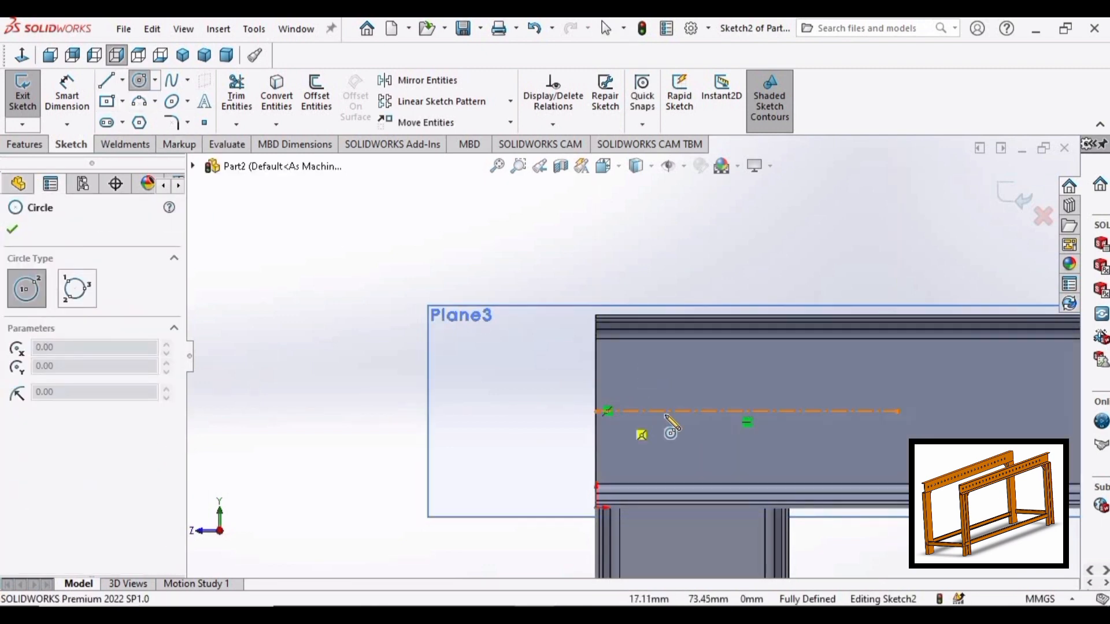
{"action": "left_click", "coordinate": [707, 411]}
{"action": "left_click", "coordinate": [724, 395]}
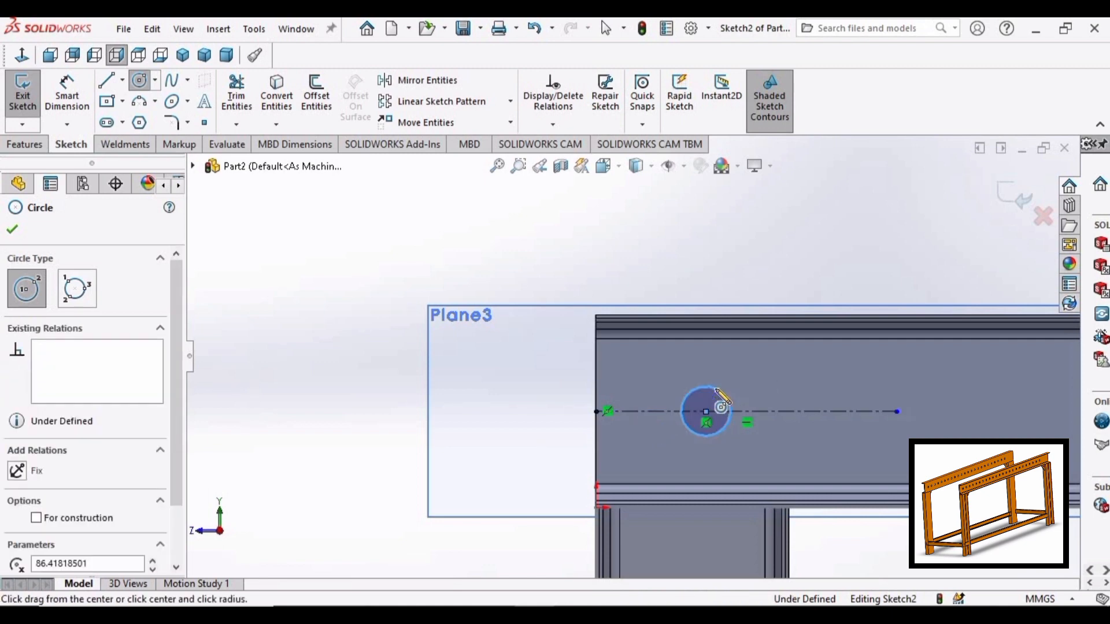
{"action": "left_click", "coordinate": [67, 92]}
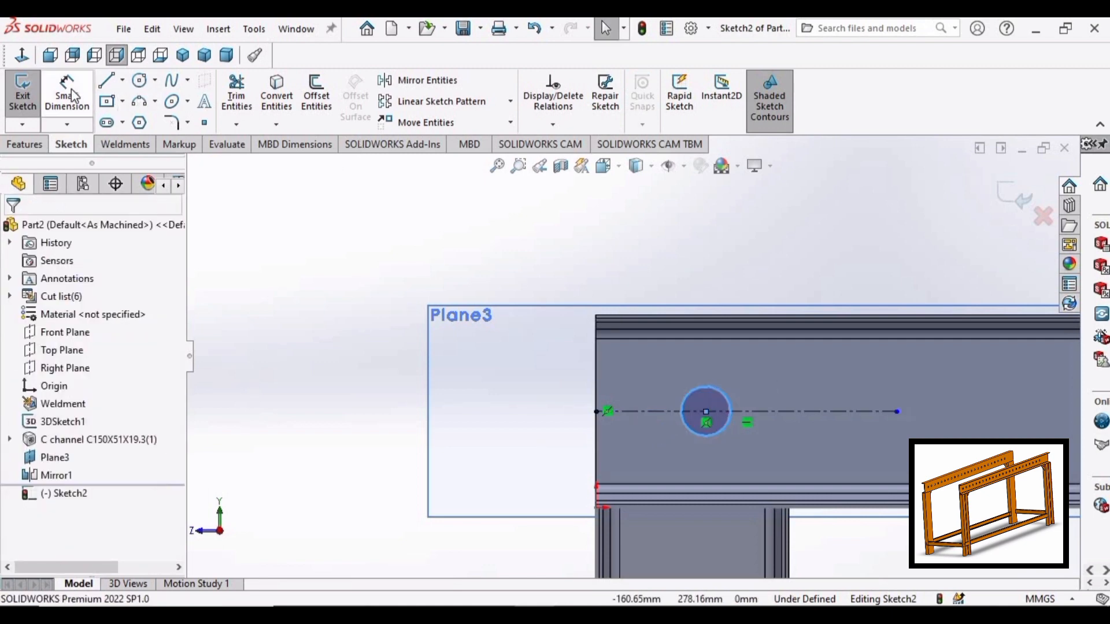
{"action": "left_click", "coordinate": [682, 407]}
{"action": "left_click", "coordinate": [506, 429]}
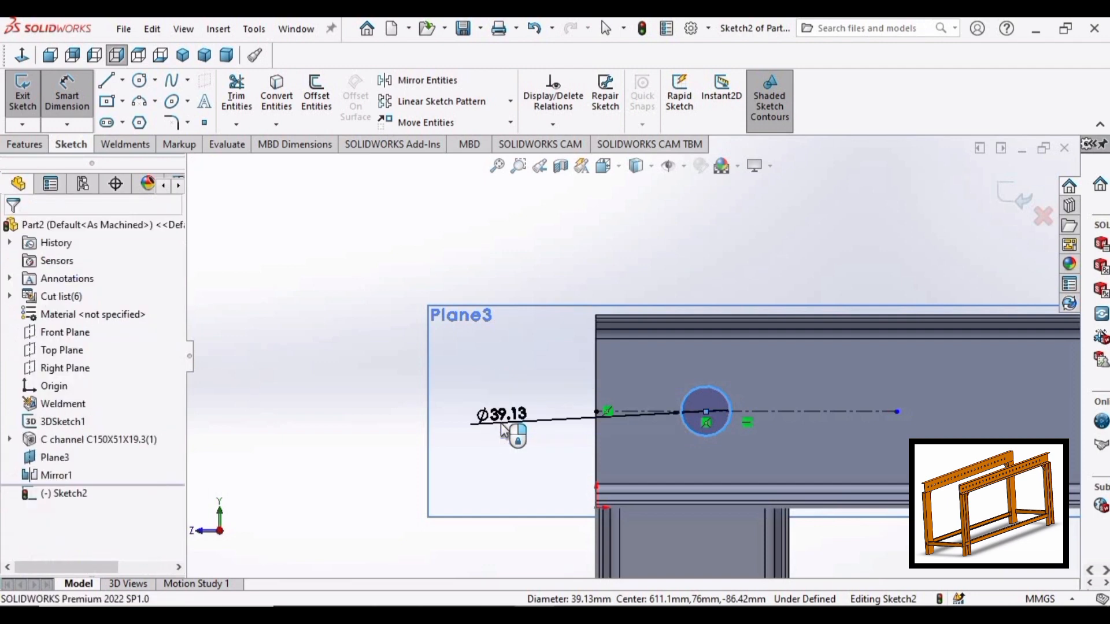
{"action": "type", "text": "30"}
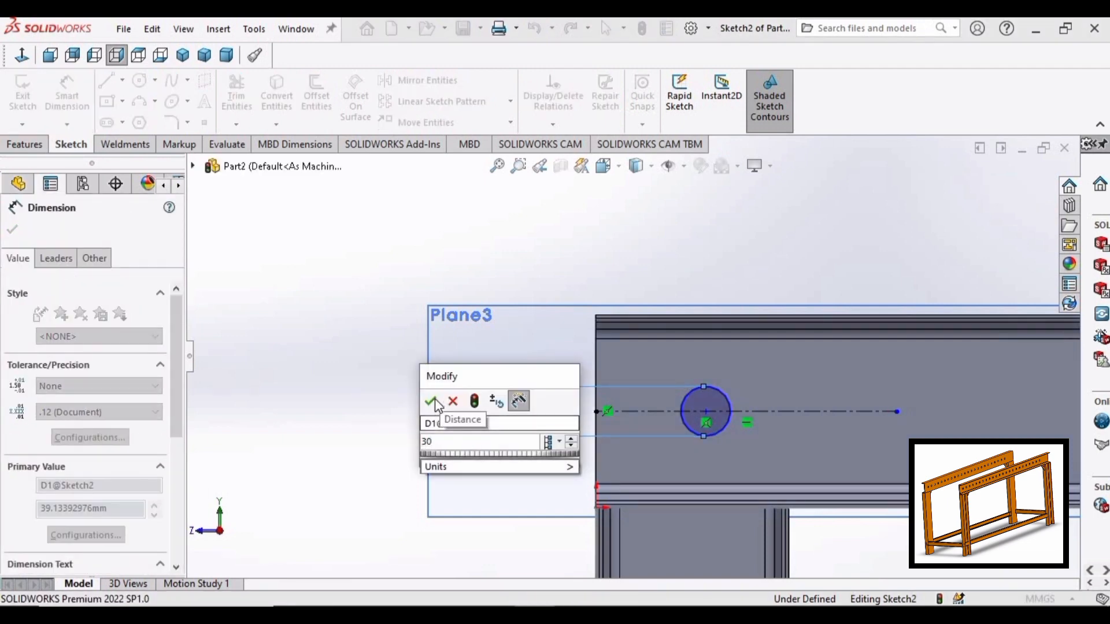
{"action": "left_click", "coordinate": [429, 403]}
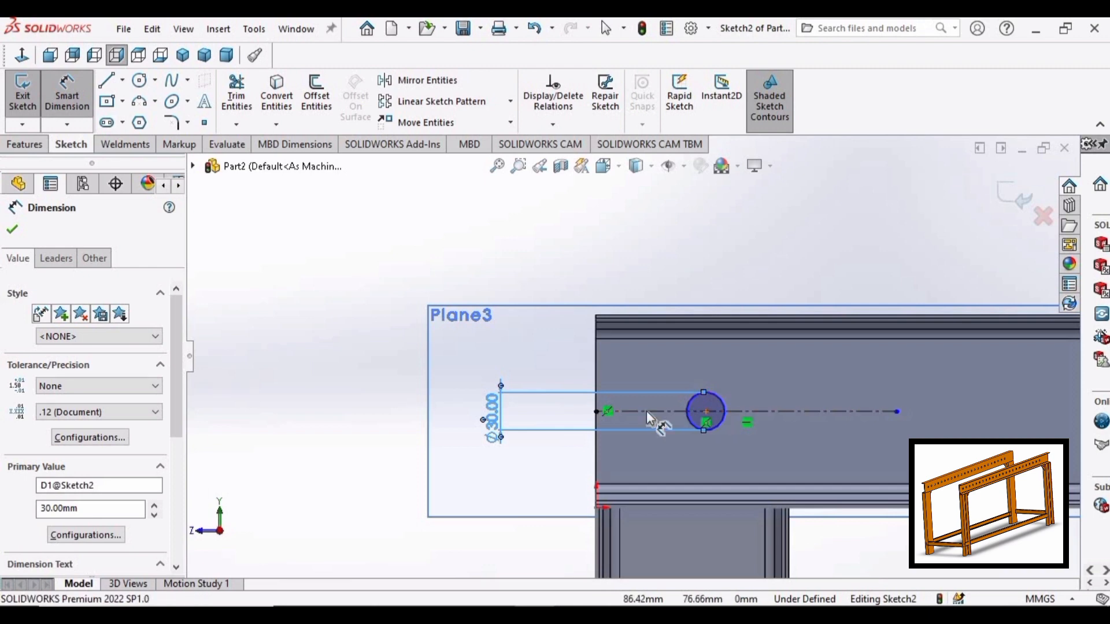
Step: Dimension the circle's centre 100 mm from the centerline's start point at the beam's end
{"action": "left_click", "coordinate": [599, 412]}
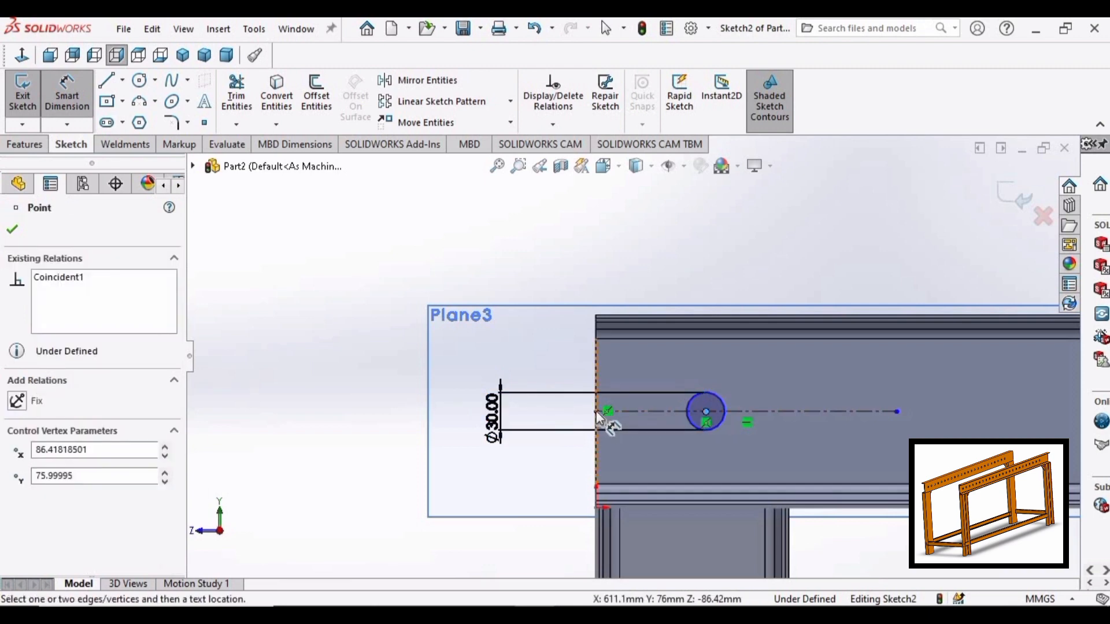
{"action": "left_click", "coordinate": [596, 412]}
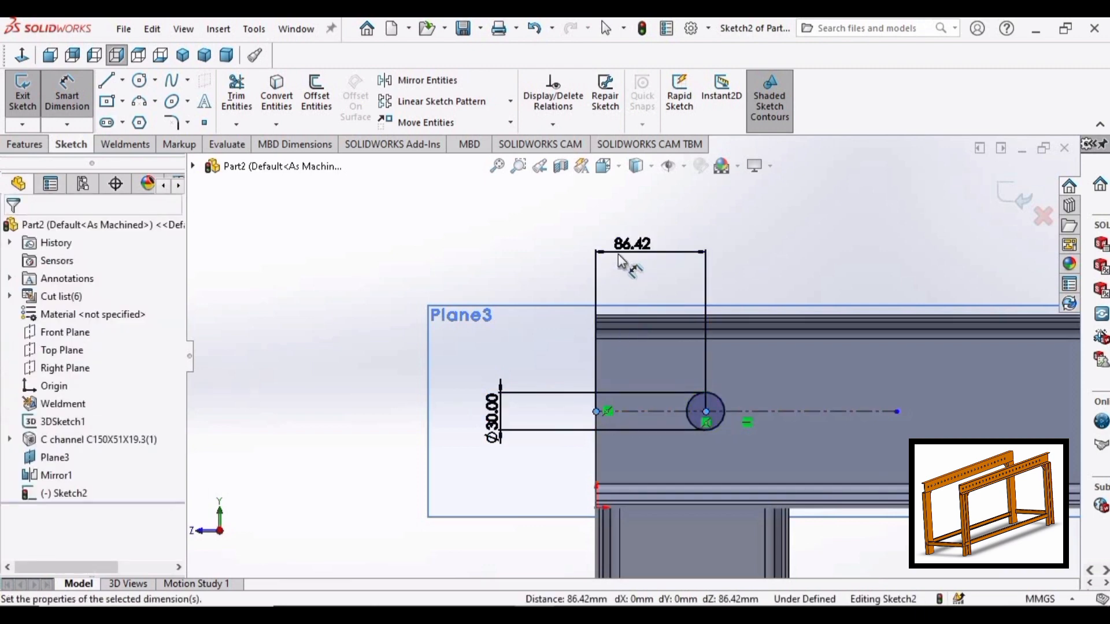
{"action": "left_click", "coordinate": [628, 242]}
{"action": "type", "text": "100"}
{"action": "left_click", "coordinate": [563, 231]}
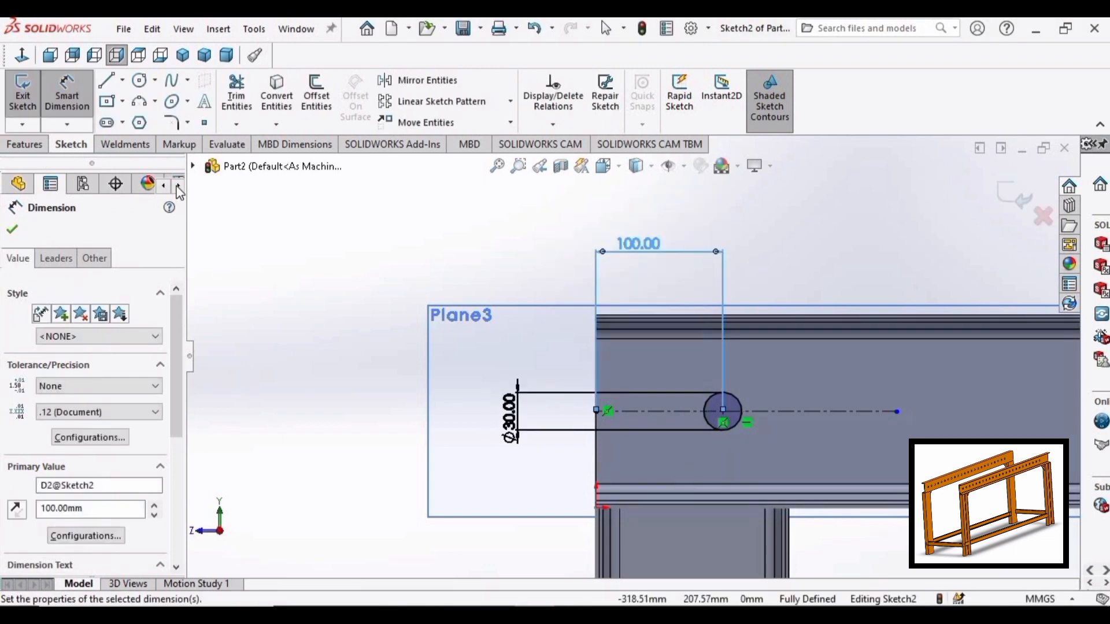
Step: Cut-extrude the circle with the Through All end condition so the hole passes through both top beams
{"action": "left_click", "coordinate": [29, 145]}
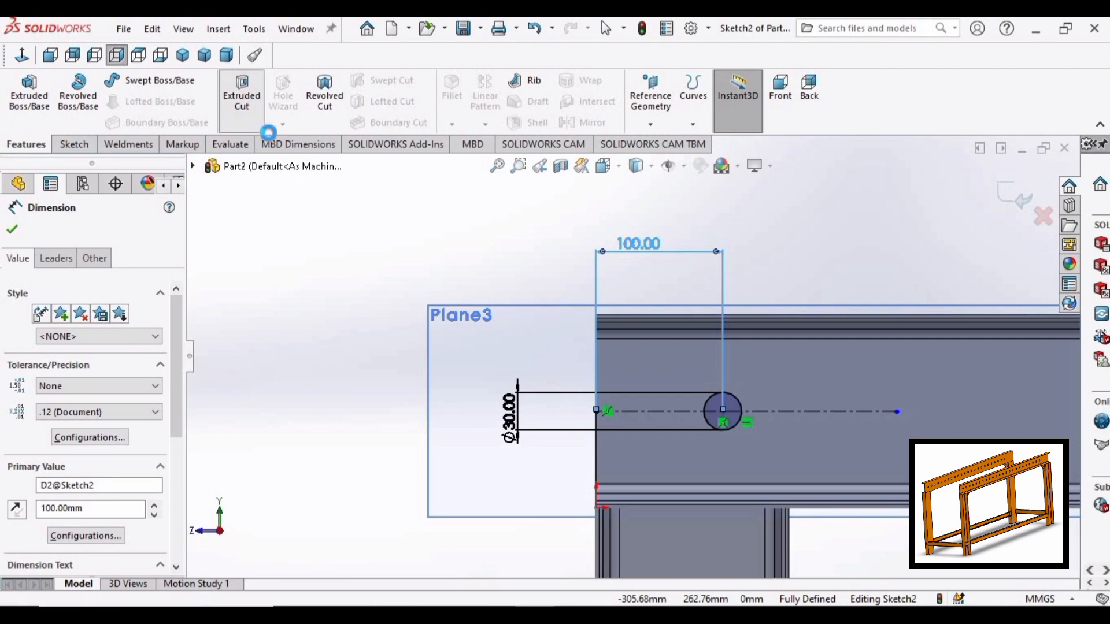
{"action": "left_click", "coordinate": [242, 93]}
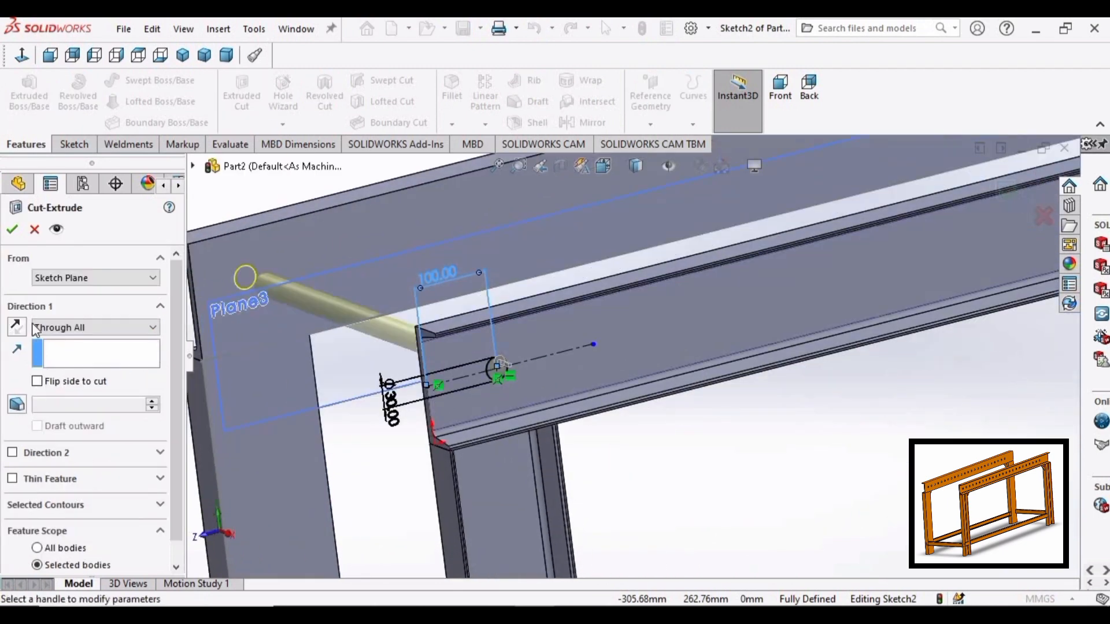
{"action": "left_click", "coordinate": [150, 329]}
{"action": "left_click", "coordinate": [61, 352]}
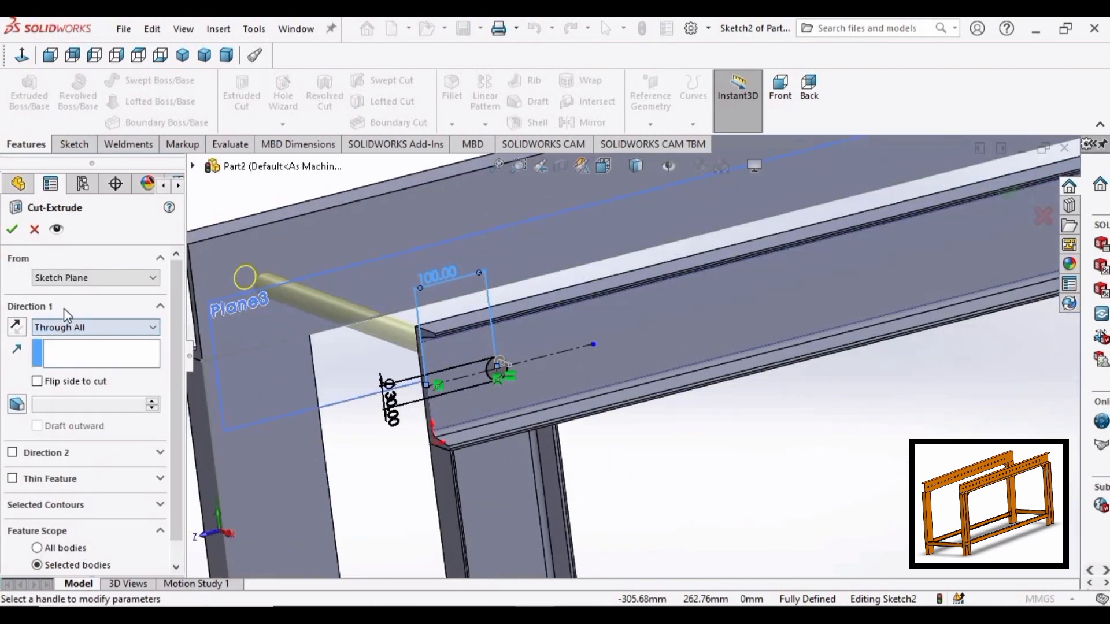
{"action": "scroll", "coordinate": [482, 383], "scroll_direction": "up", "scroll_amount": 4}
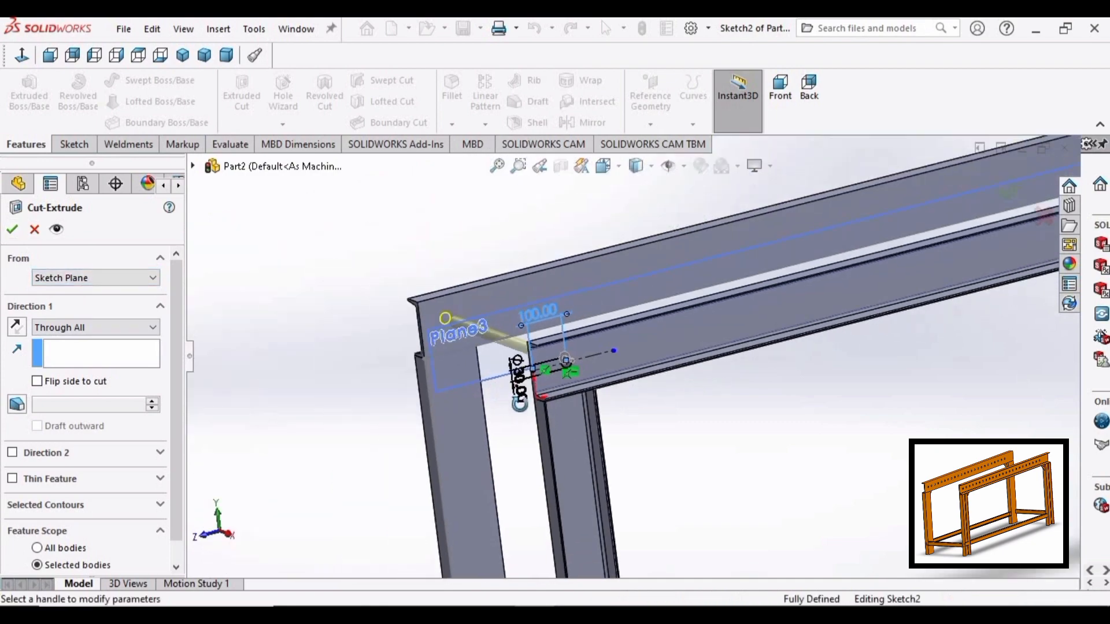
{"action": "middle_click_drag", "start_coordinate": [482, 384], "coordinate": [546, 414]}
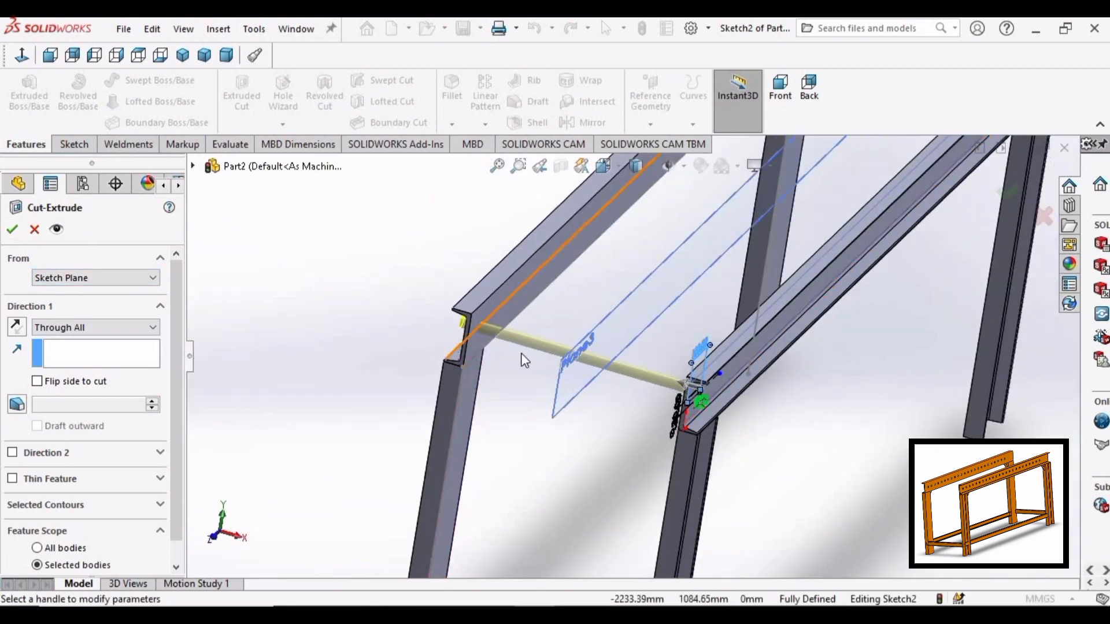
{"action": "left_click", "coordinate": [14, 231]}
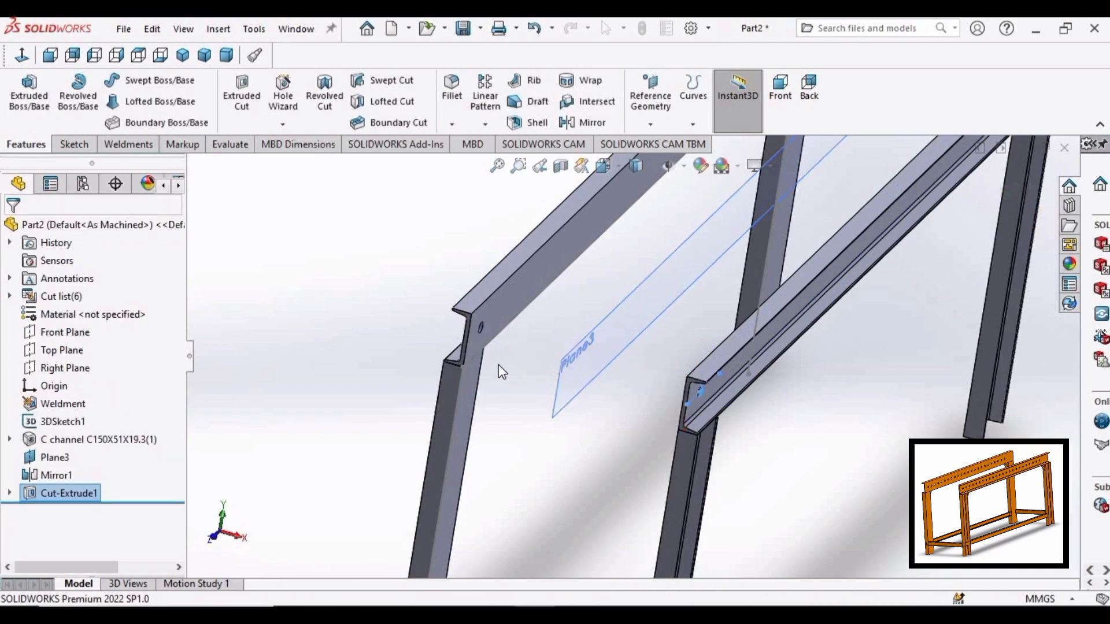
Step: Start a linear pattern of the hole cut, using the mirrored beam's long upper edge as Direction 1
{"action": "scroll", "coordinate": [492, 341], "scroll_direction": "down", "scroll_amount": 2}
{"action": "middle_click_drag", "start_coordinate": [485, 314], "coordinate": [536, 260]}
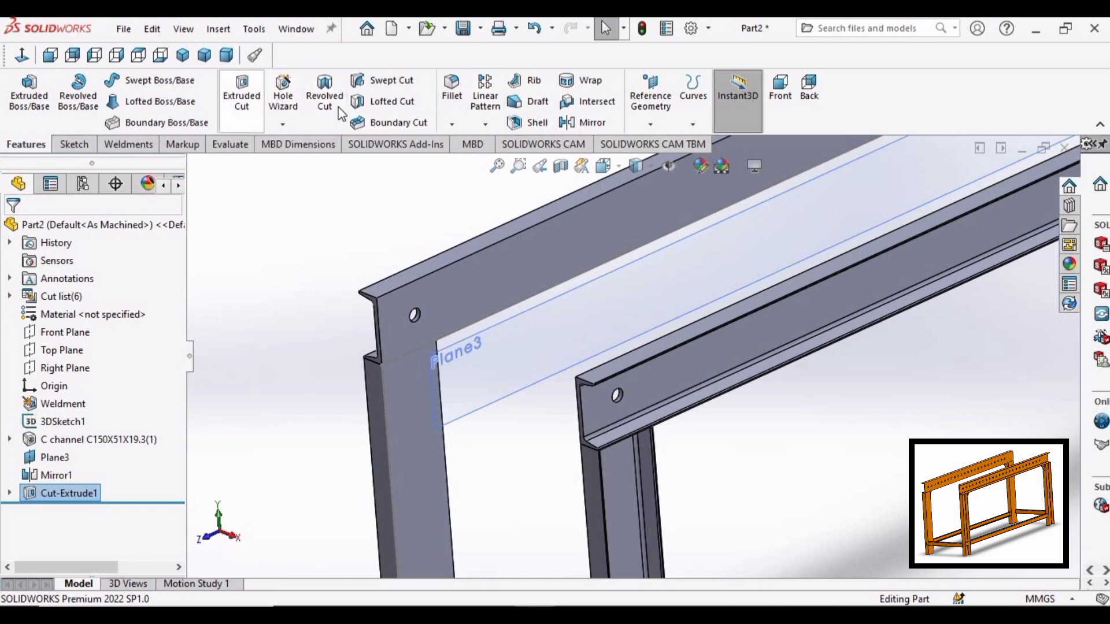
{"action": "left_click", "coordinate": [484, 124]}
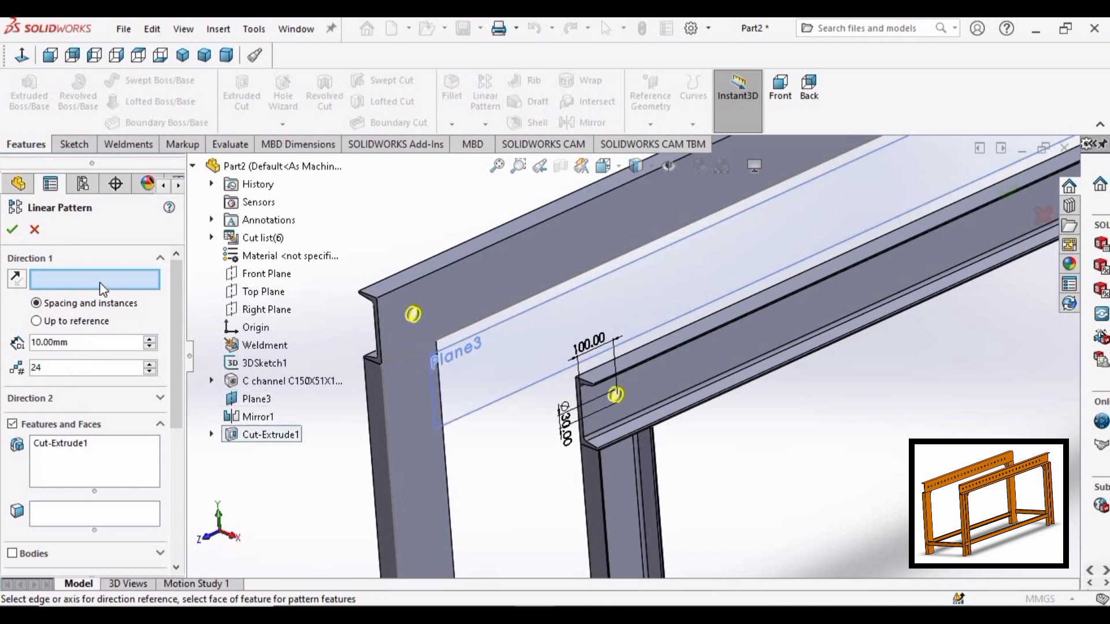
{"action": "scroll", "coordinate": [692, 377], "scroll_direction": "down", "scroll_amount": 3}
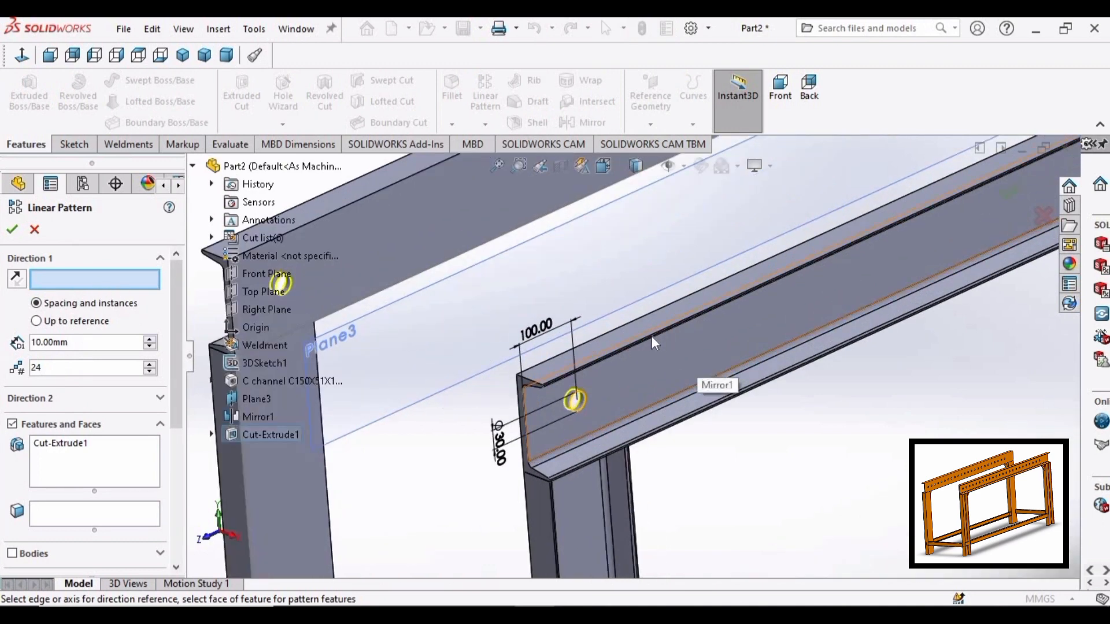
{"action": "left_click", "coordinate": [649, 336]}
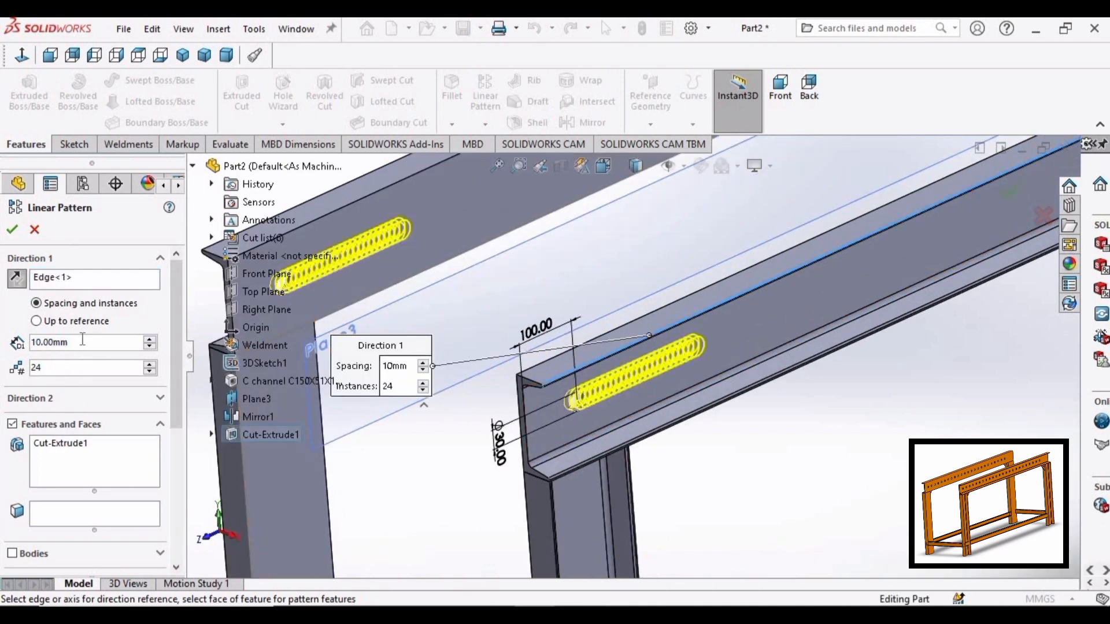
Step: Set the Direction 1 spacing of the hole pattern to 100 mm
{"action": "double_click", "coordinate": [60, 381]}
{"action": "left_click", "coordinate": [38, 342]}
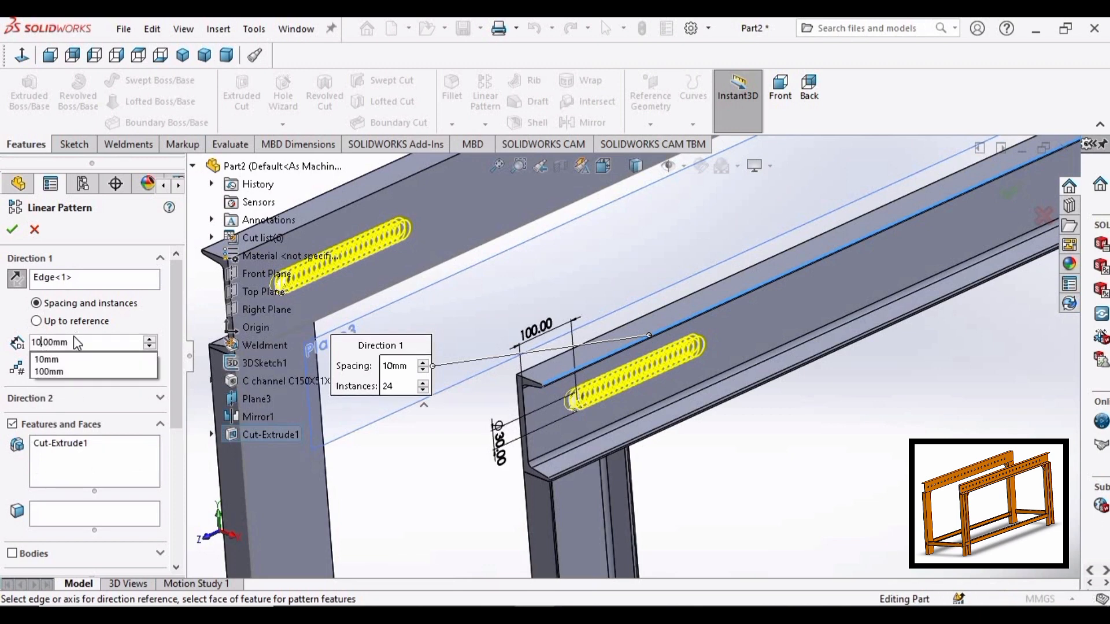
{"action": "left_click", "coordinate": [74, 337]}
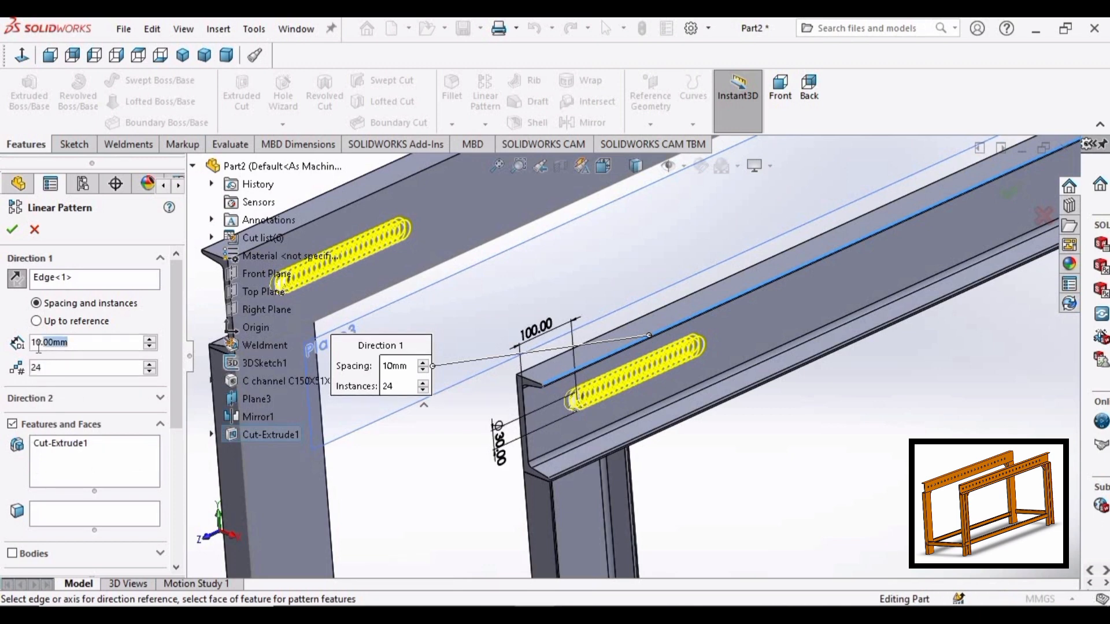
{"action": "type", "text": "100"}
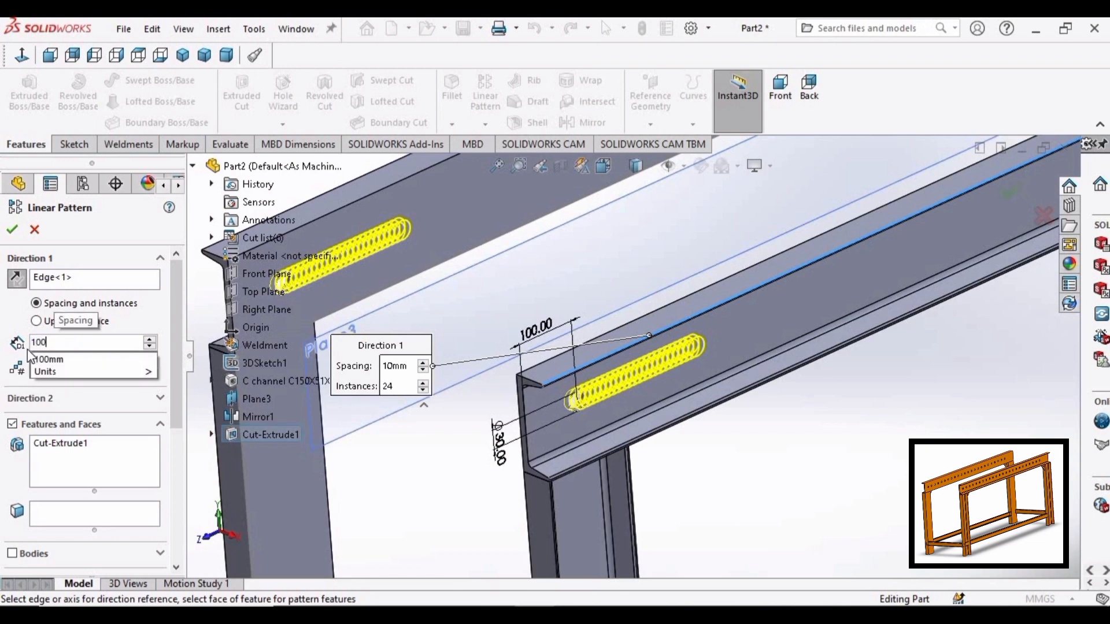
Step: Complete the linear pattern of the hole cut with 24 instances at 100 mm spacing along the top beams
{"action": "key", "text": "Return"}
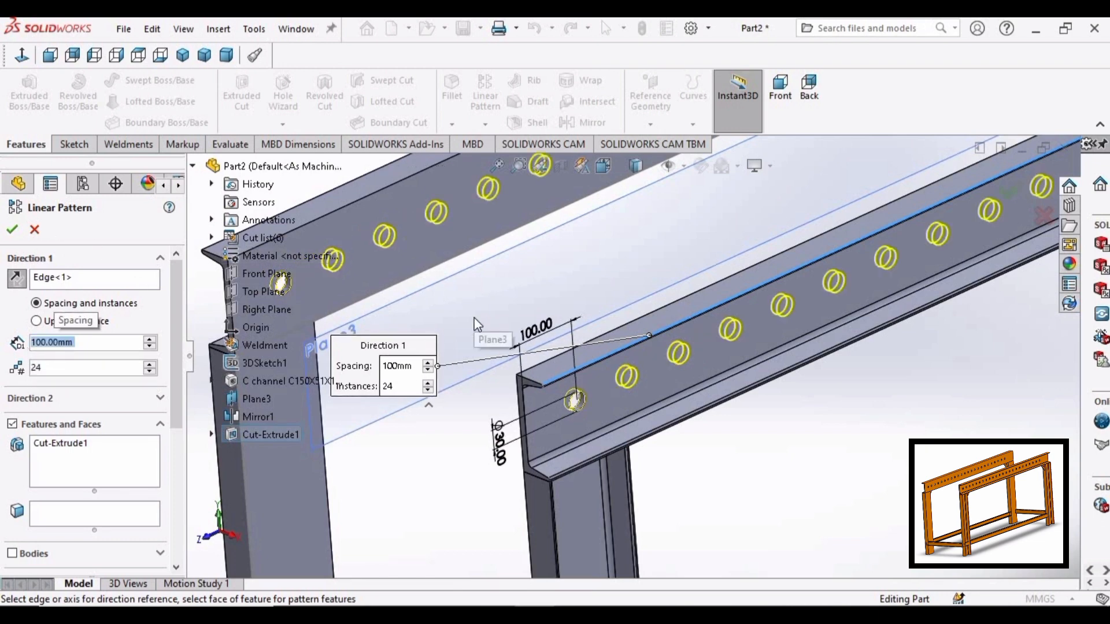
{"action": "scroll", "coordinate": [859, 362], "scroll_direction": "up", "scroll_amount": 3}
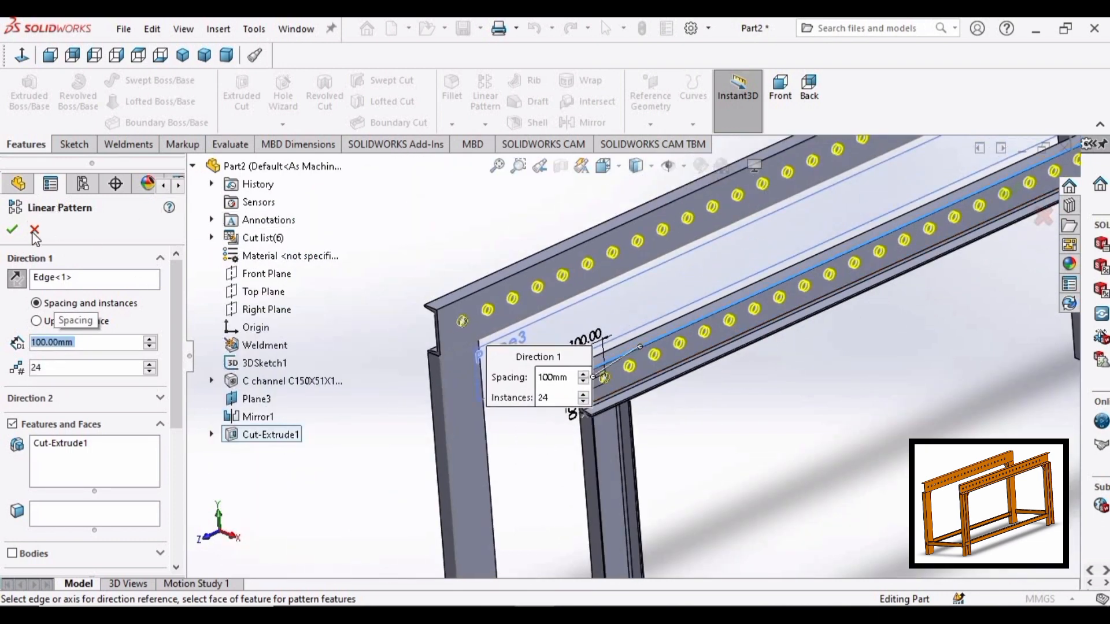
{"action": "left_click", "coordinate": [12, 231]}
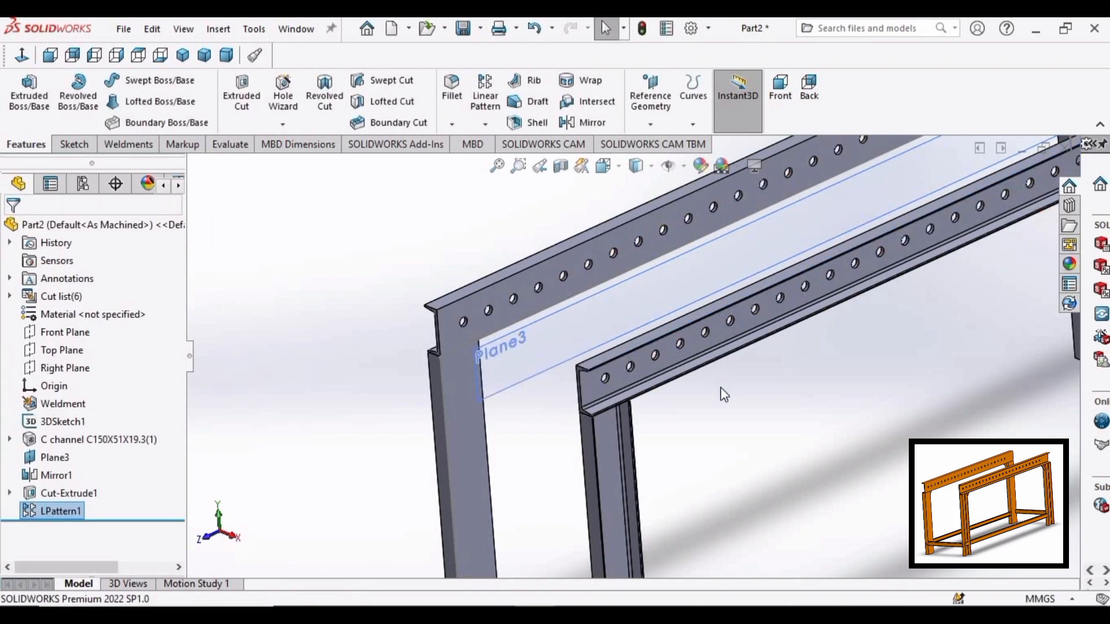
Step: Save the part under the file name Beams in the Roller_Conveyor folder as a SOLIDWORKS Part
{"action": "scroll", "coordinate": [909, 347], "scroll_direction": "up", "scroll_amount": 5}
{"action": "scroll", "coordinate": [912, 330], "scroll_direction": "down", "scroll_amount": 3}
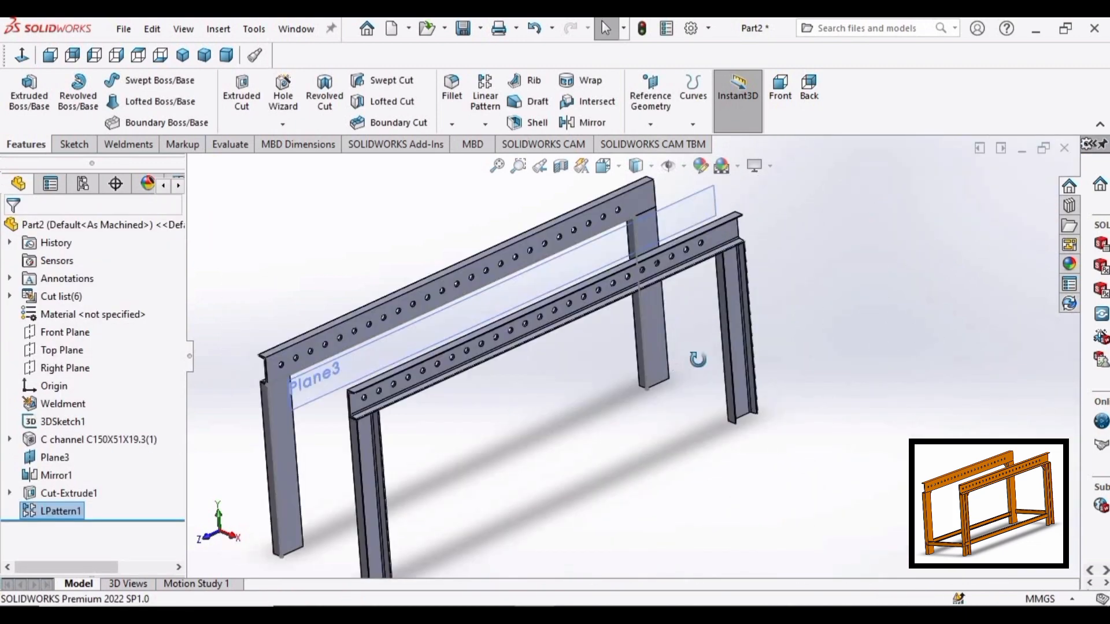
{"action": "middle_click_drag", "start_coordinate": [698, 359], "coordinate": [664, 317]}
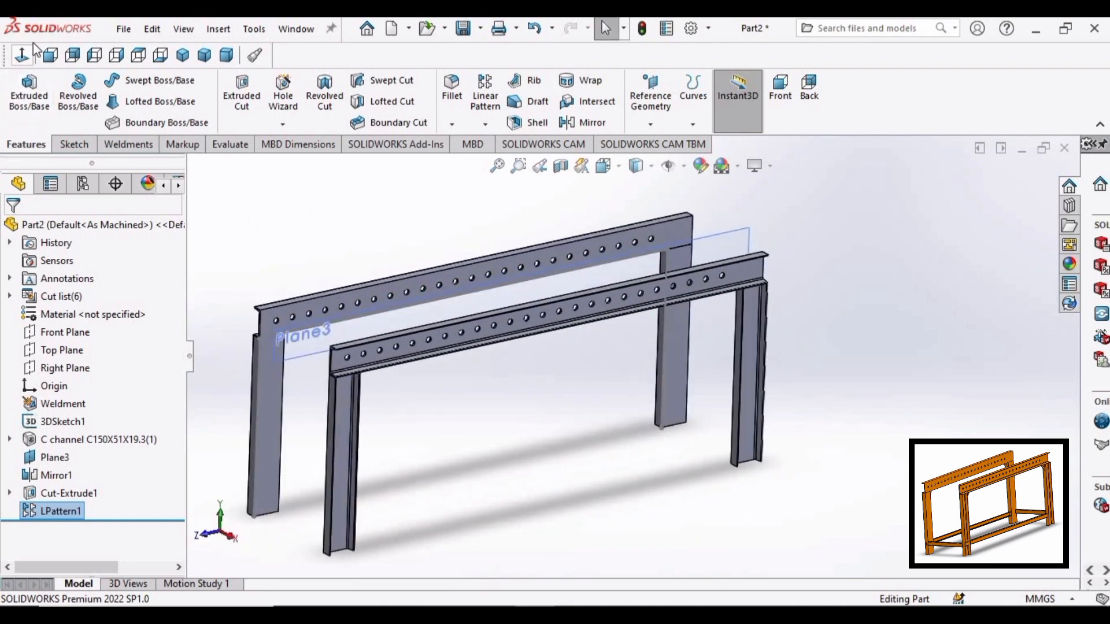
{"action": "left_click", "coordinate": [126, 36]}
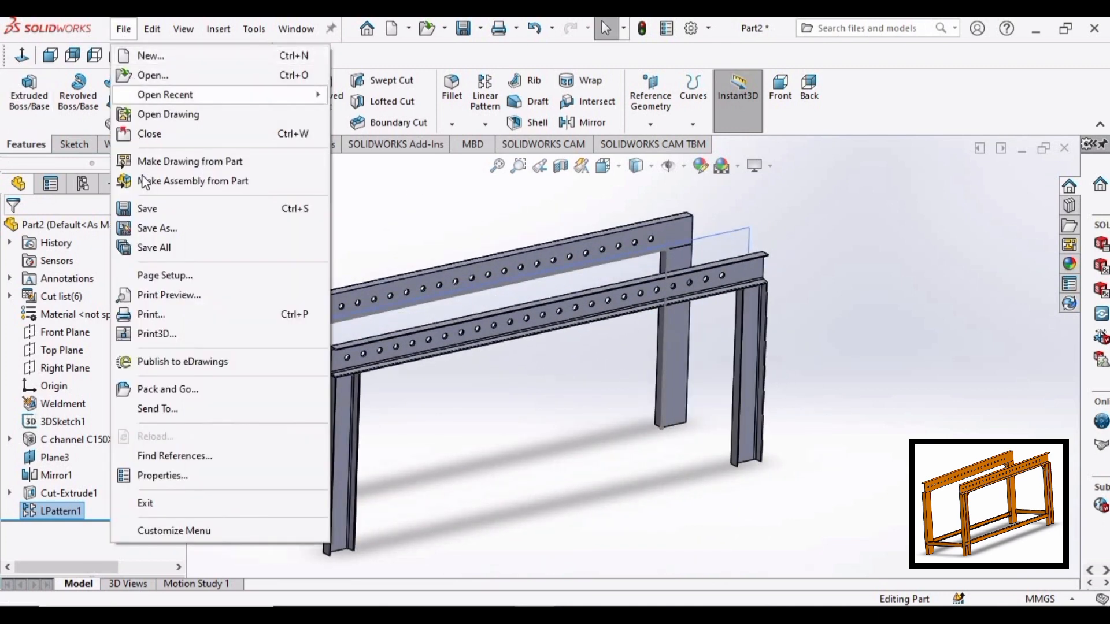
{"action": "left_click", "coordinate": [152, 228]}
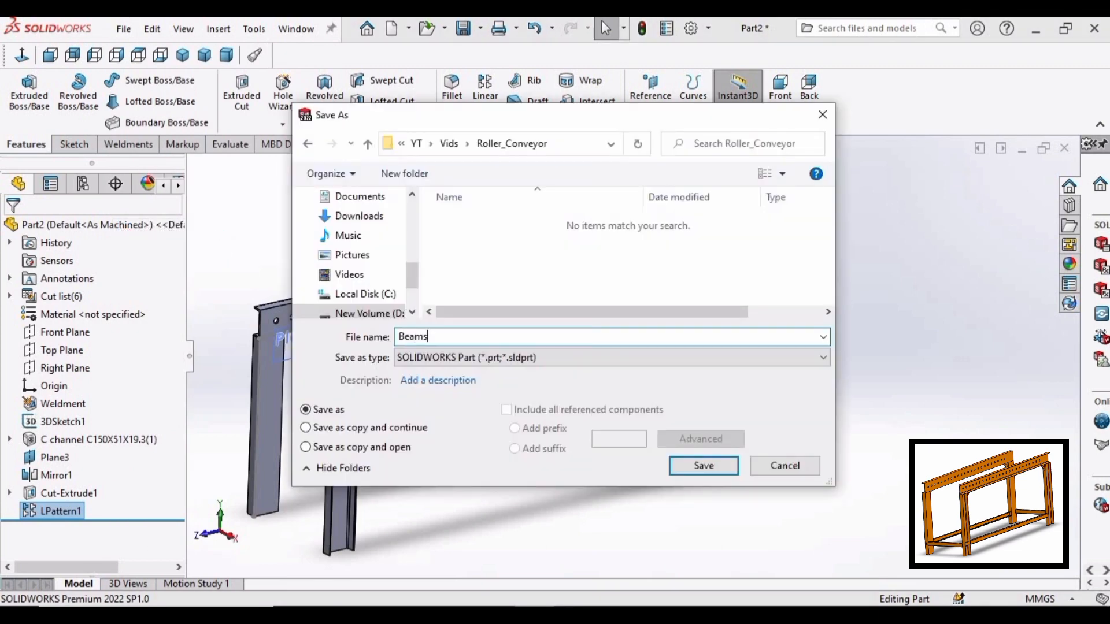
{"action": "key", "text": "Return"}
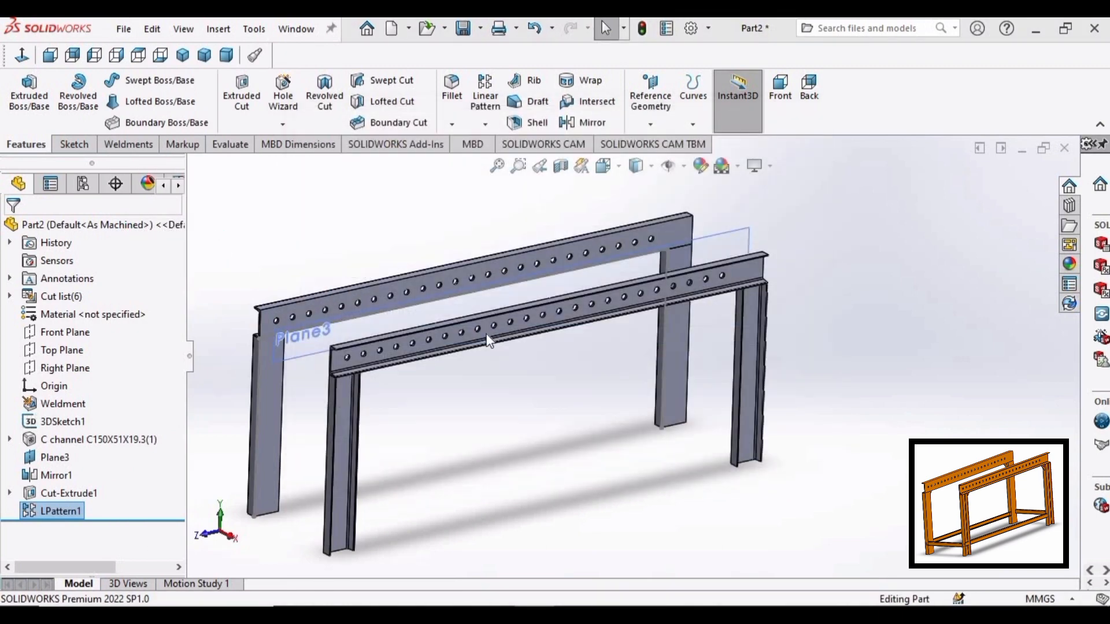